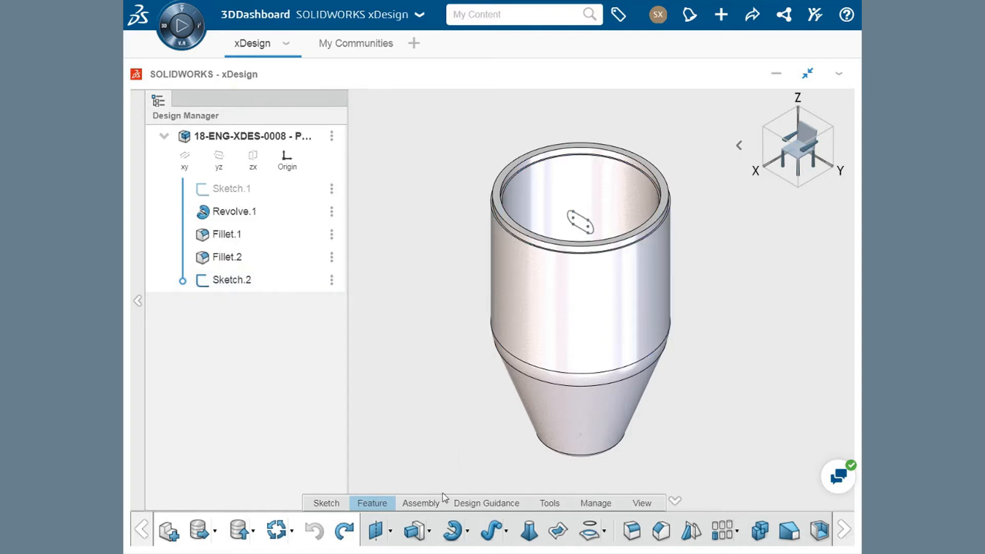
- Cut the slot profile of Sketch.2 through one side of the revolved body with an Extrude cut set to Through One way
{"action": "left_click", "coordinate": [414, 532]}
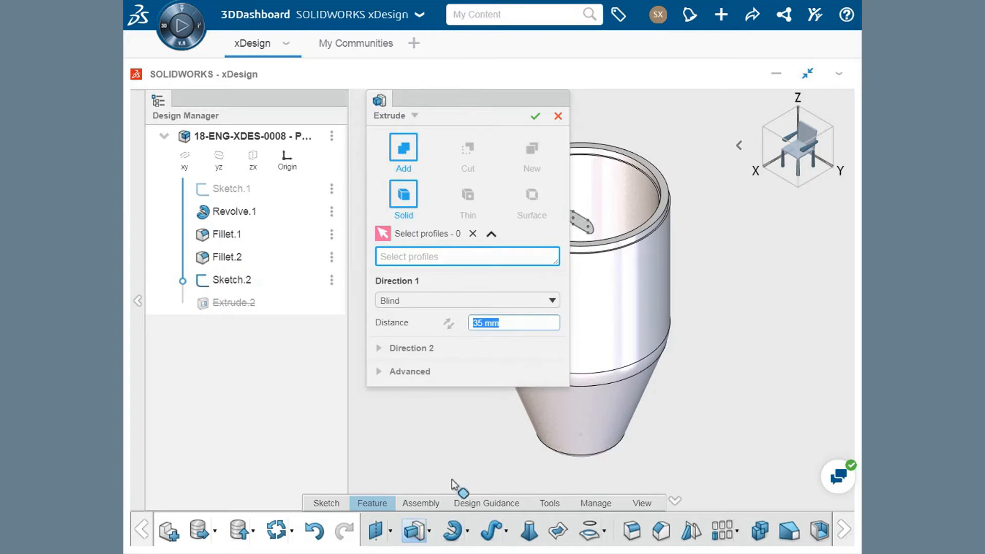
{"action": "middle_click_drag", "start_coordinate": [516, 429], "coordinate": [584, 437], "text": "ctrl"}
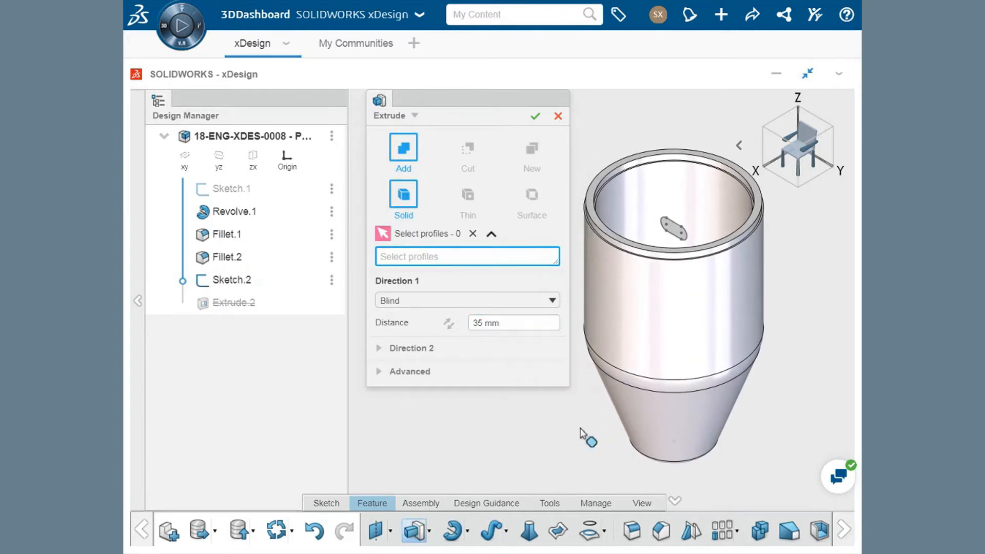
{"action": "left_click", "coordinate": [241, 284]}
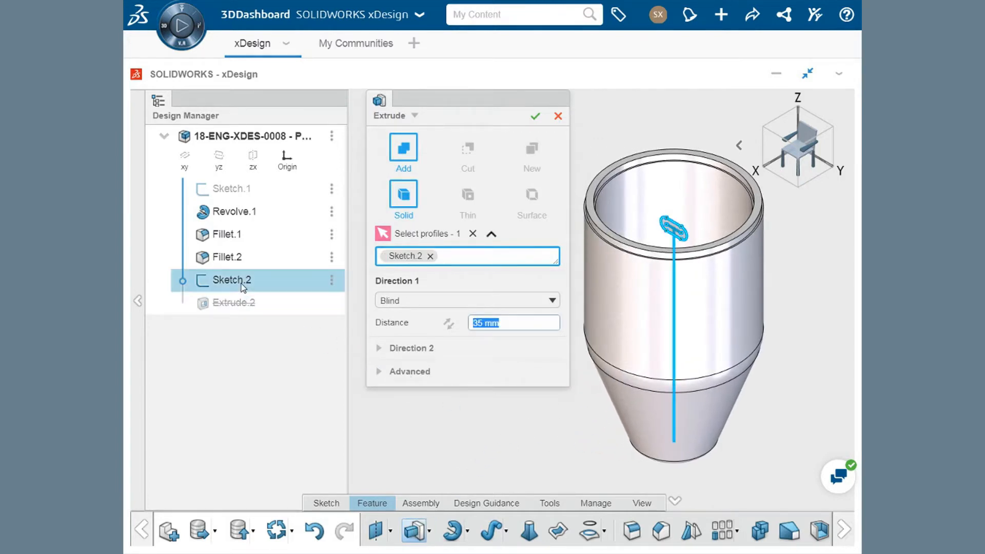
{"action": "left_click", "coordinate": [466, 158]}
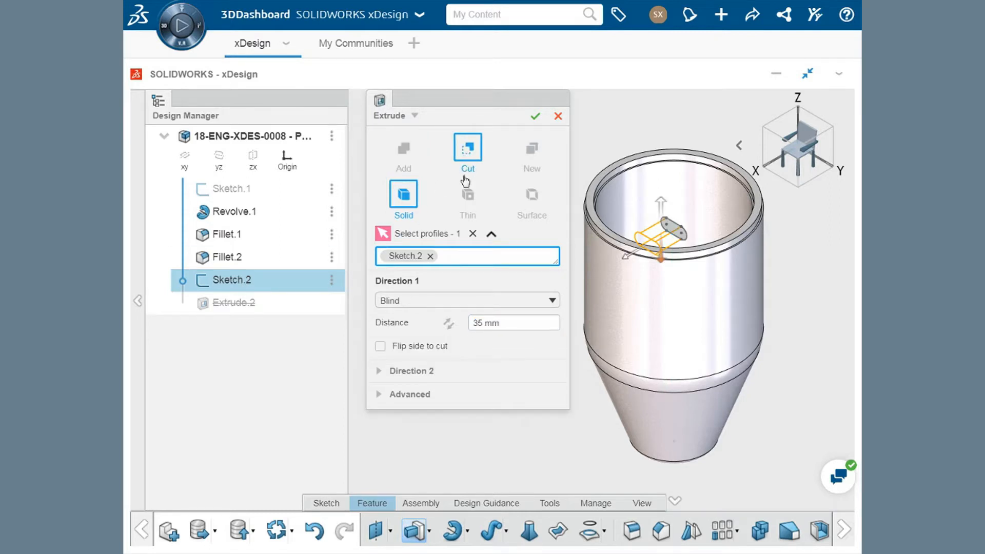
{"action": "left_click", "coordinate": [430, 304]}
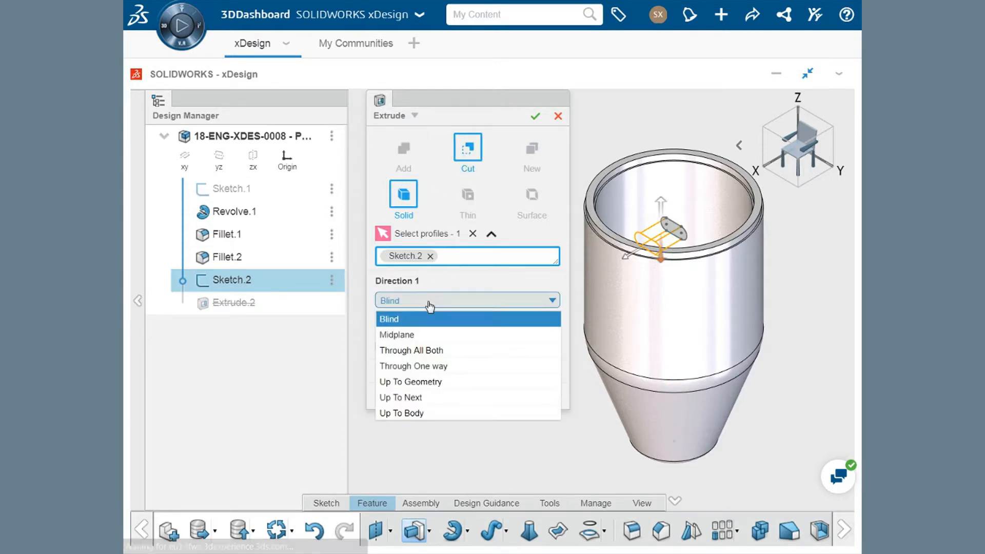
{"action": "left_click", "coordinate": [428, 367]}
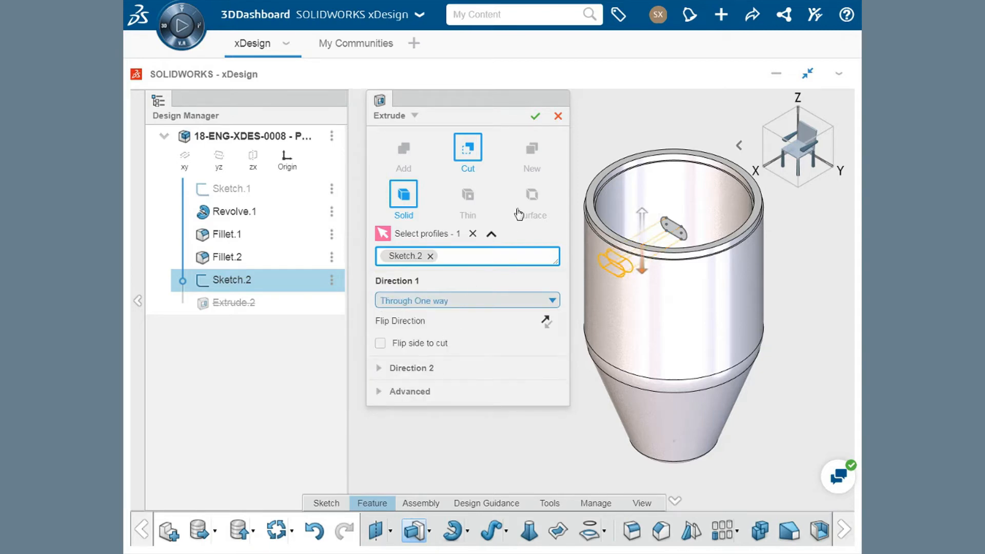
{"action": "left_click", "coordinate": [536, 116]}
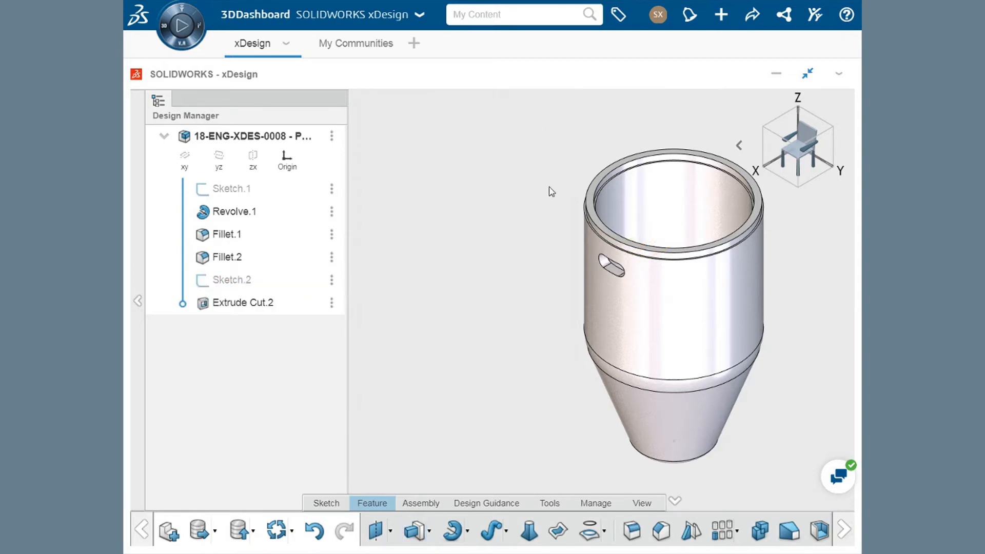
- Fillet the outer edge of the slot cut with a constant 2.5 mm radius, propagated along tangent edges
{"action": "scroll", "coordinate": [595, 269], "scroll_direction": "down", "scroll_amount": 3}
{"action": "scroll", "coordinate": [600, 272], "scroll_direction": "down", "scroll_amount": 3}
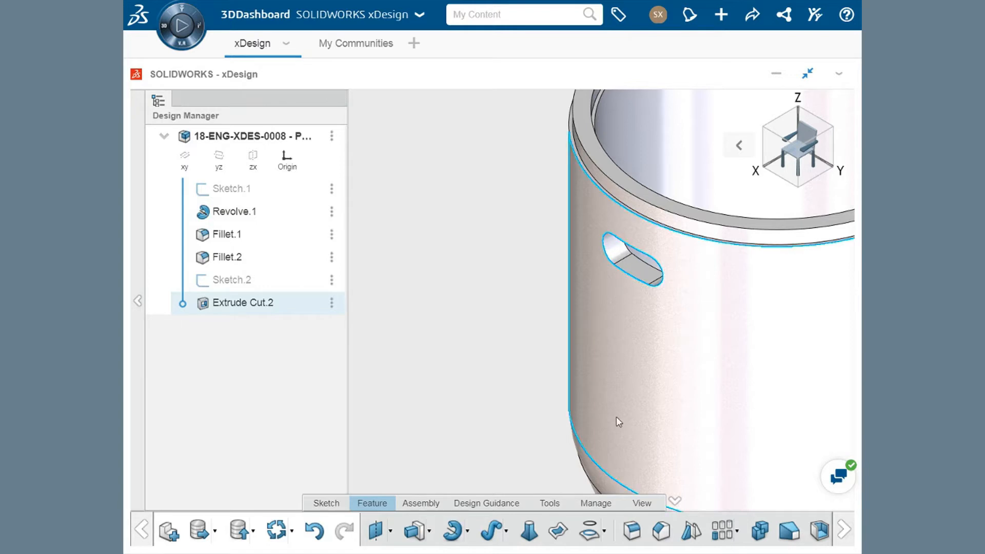
{"action": "left_click", "coordinate": [633, 531]}
{"action": "type", "text": "50 mm"}
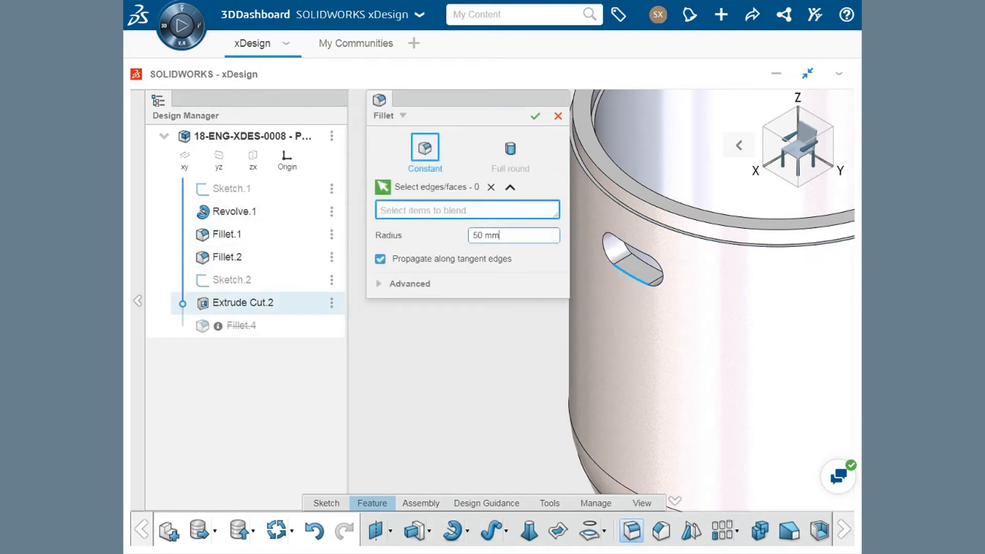
{"action": "left_click", "coordinate": [626, 273]}
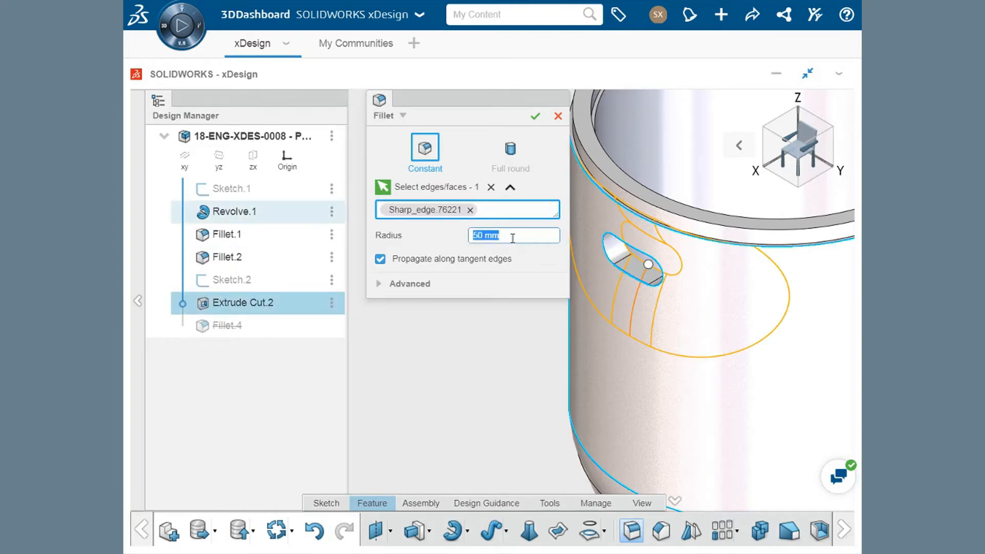
{"action": "type", "text": "2.5"}
{"action": "key", "text": "Return"}
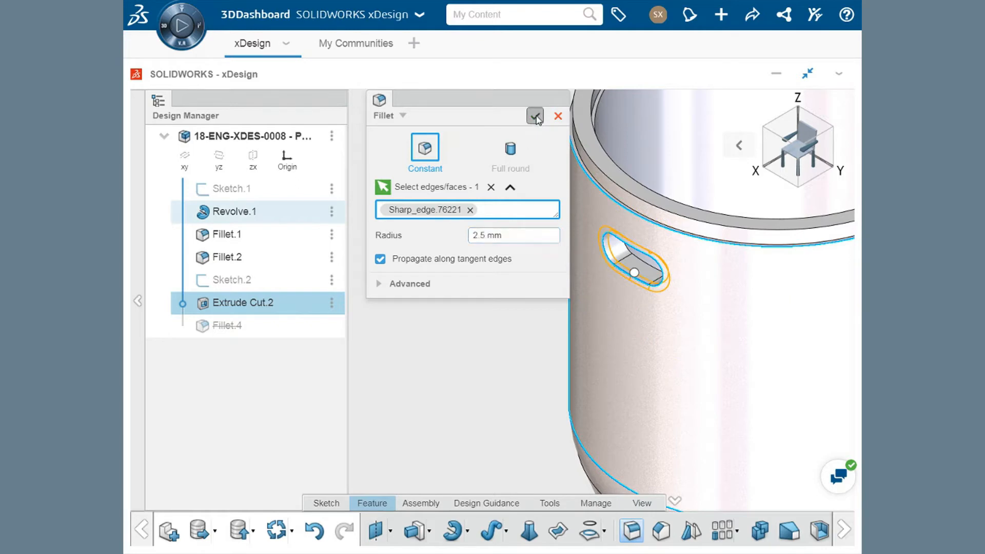
{"action": "left_click", "coordinate": [535, 116]}
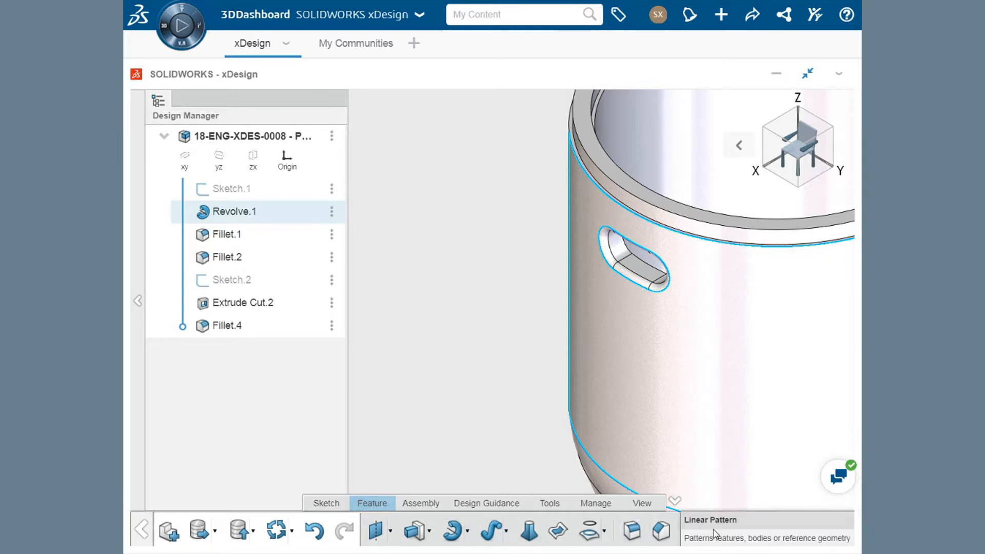
- Start a linear pattern with the slot's extruded cut and its edge fillet as the items to pattern
{"action": "left_click", "coordinate": [738, 534]}
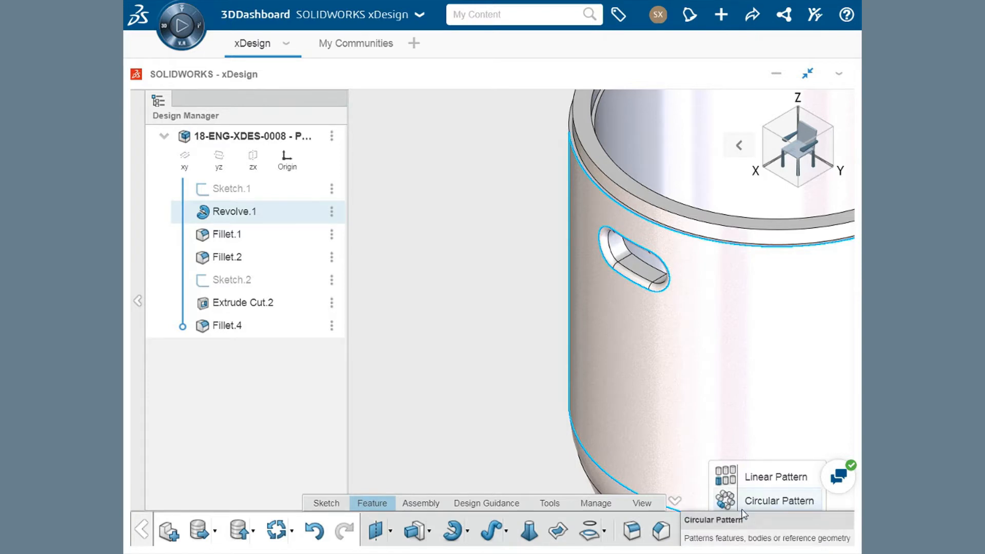
{"action": "left_click", "coordinate": [759, 476]}
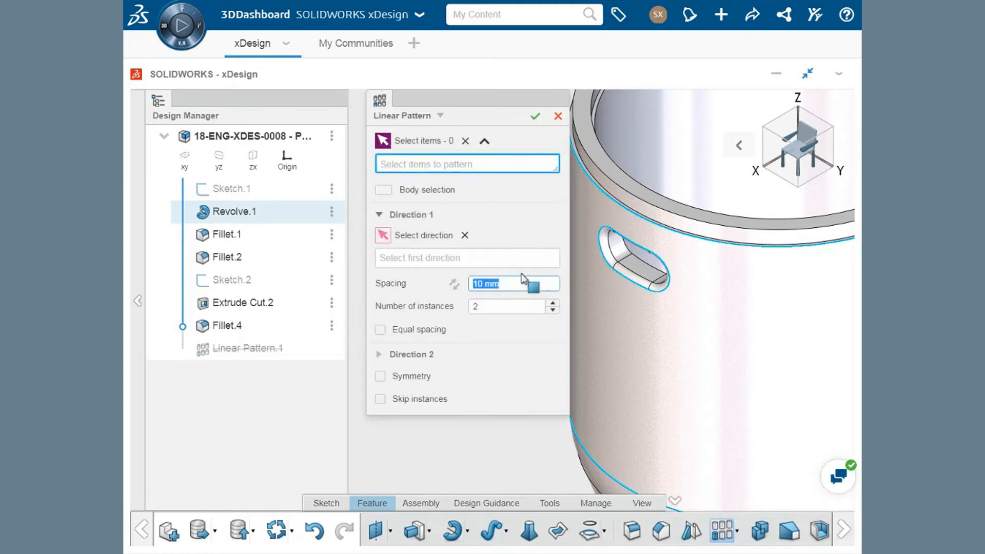
{"action": "left_click", "coordinate": [385, 196]}
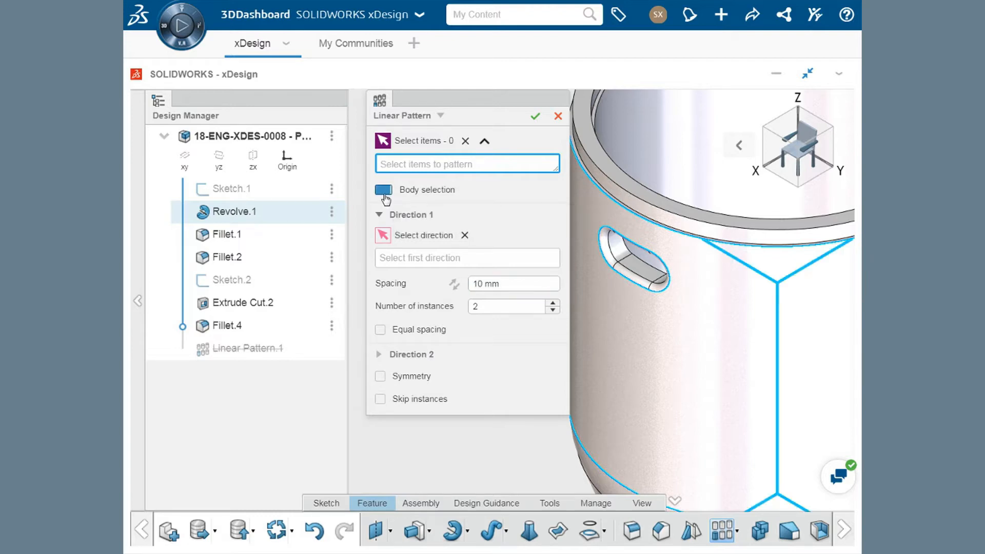
{"action": "left_click", "coordinate": [384, 197]}
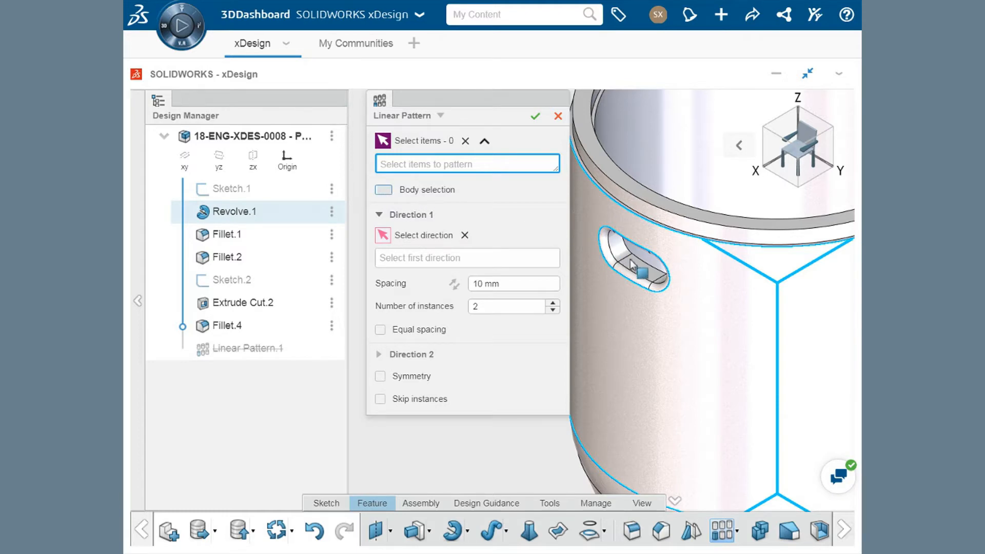
{"action": "left_click", "coordinate": [644, 271]}
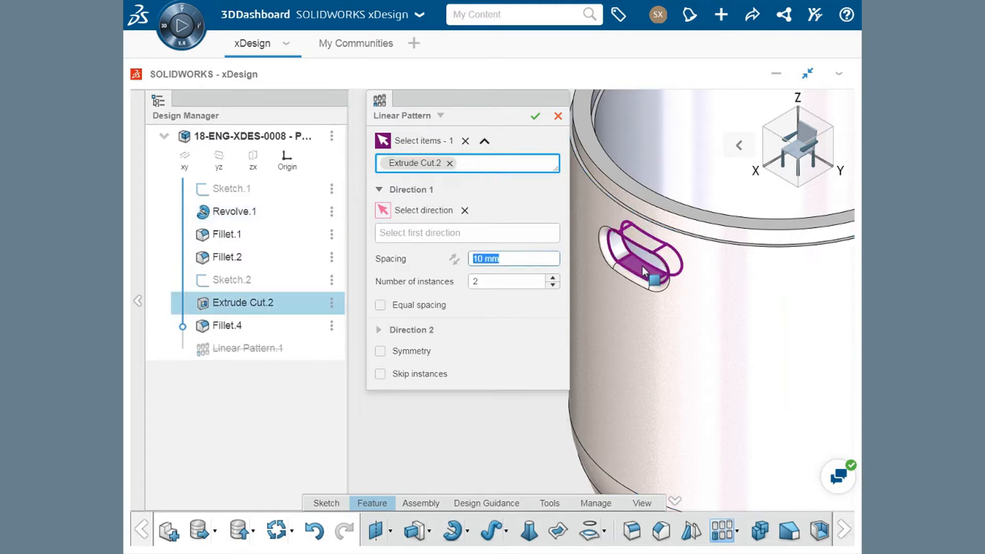
{"action": "left_click", "coordinate": [635, 280]}
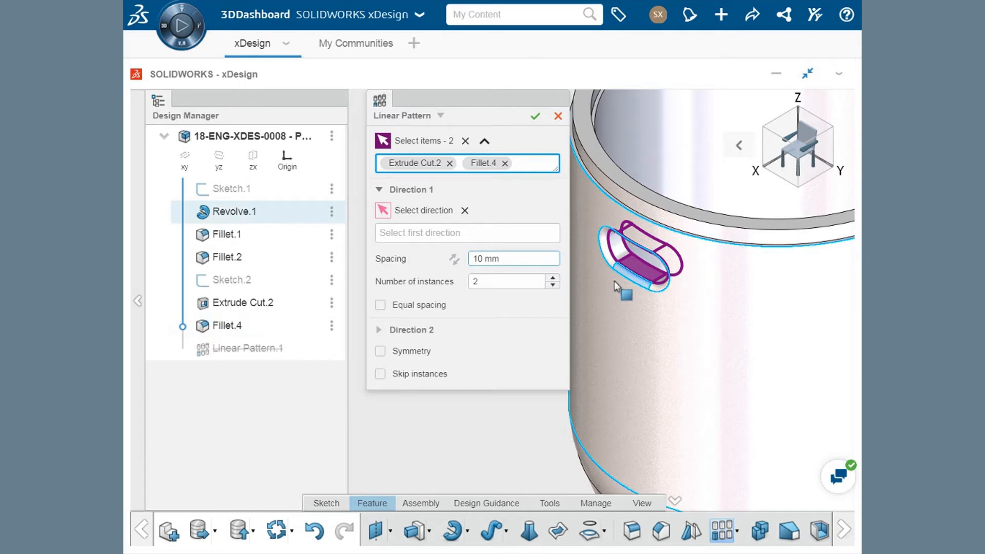
- Set the body's outer cylindrical face as the first direction of the linear pattern
{"action": "scroll", "coordinate": [614, 281], "scroll_direction": "down", "scroll_amount": 5}
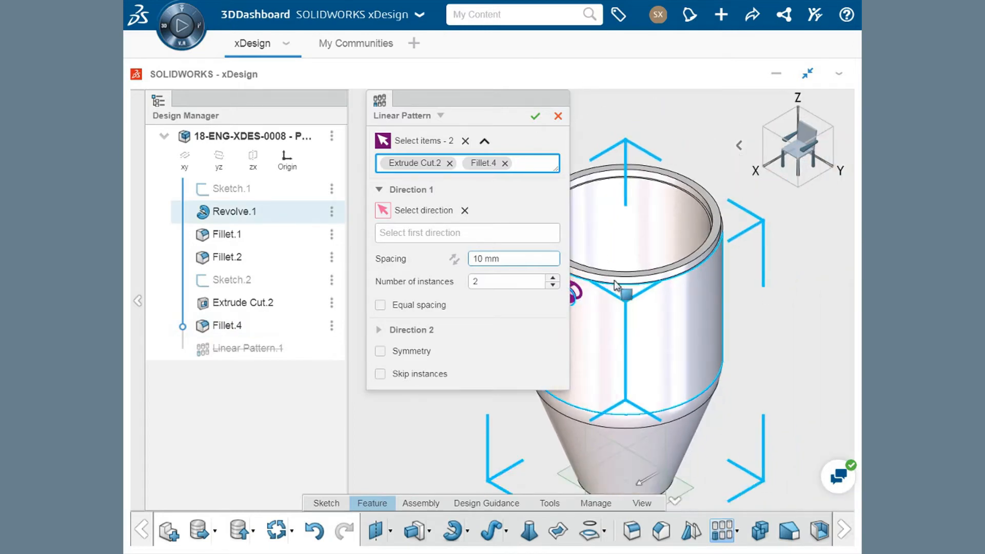
{"action": "scroll", "coordinate": [642, 280], "scroll_direction": "down", "scroll_amount": 3}
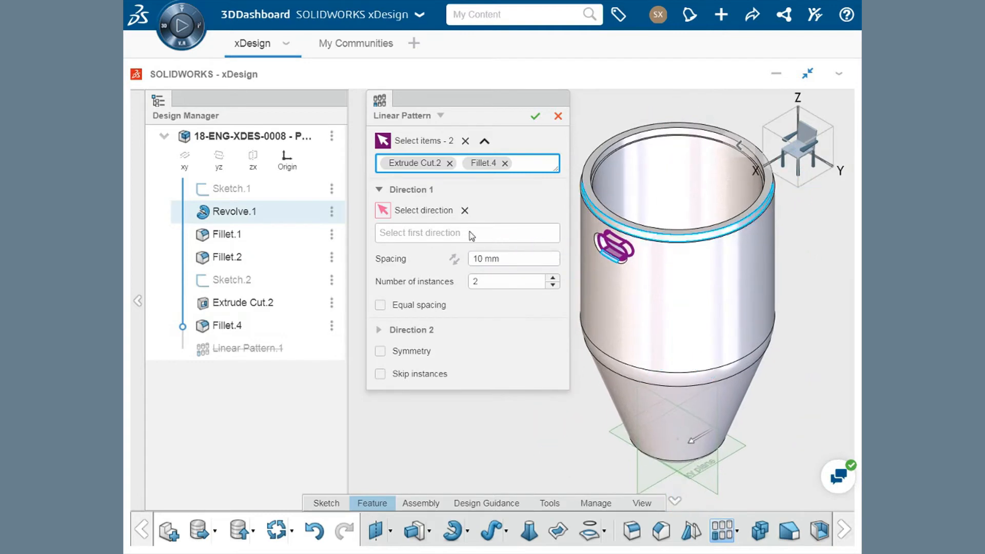
{"action": "left_click", "coordinate": [459, 235]}
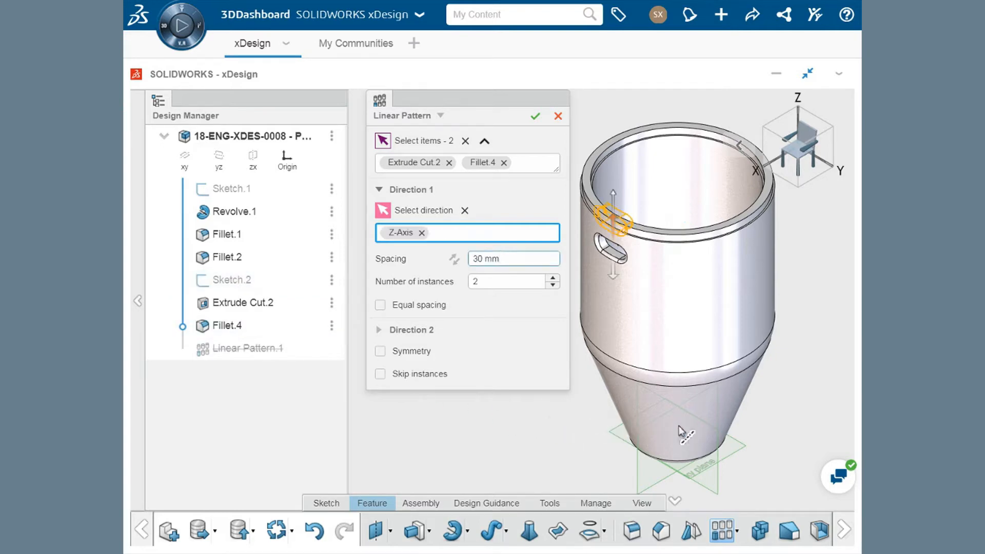
{"action": "left_click", "coordinate": [421, 232]}
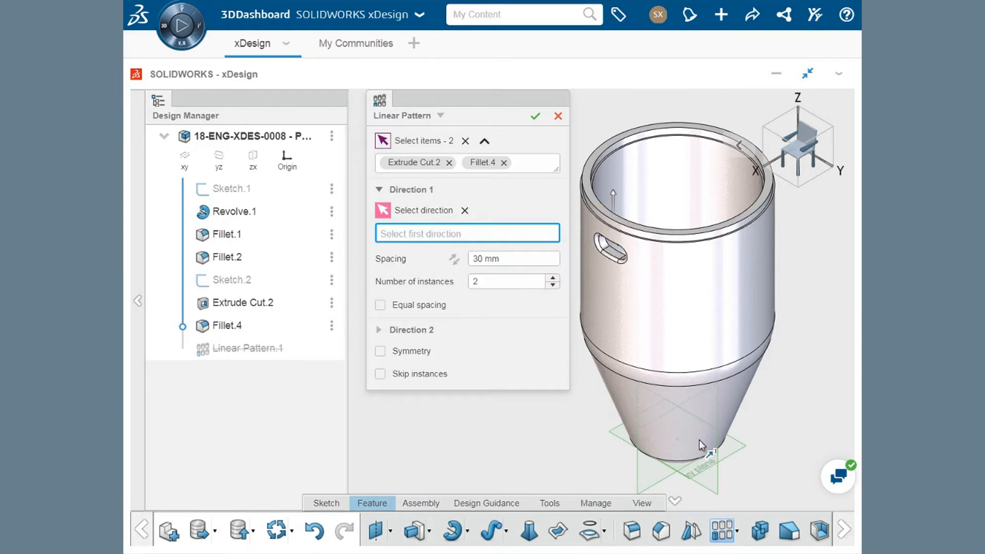
{"action": "left_click", "coordinate": [735, 449]}
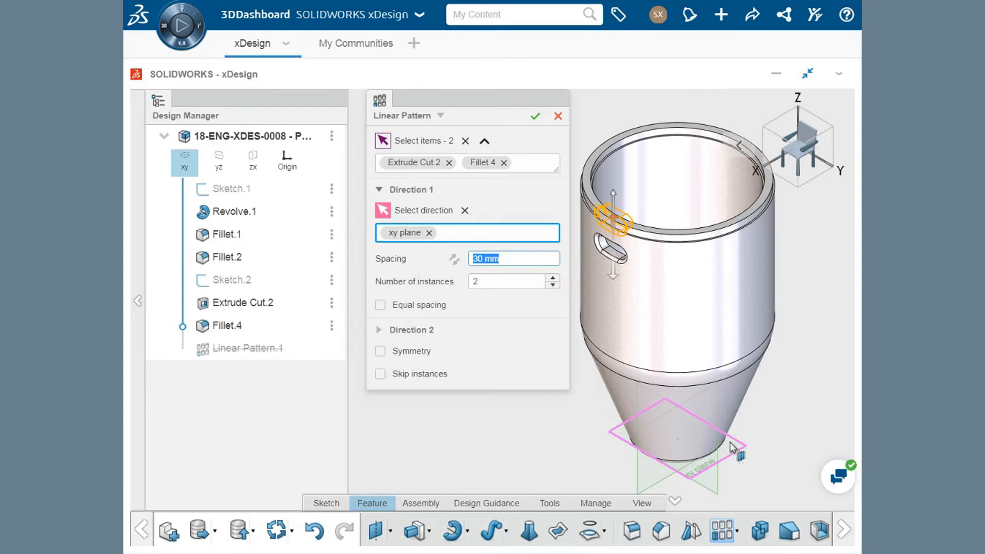
{"action": "left_click", "coordinate": [430, 233]}
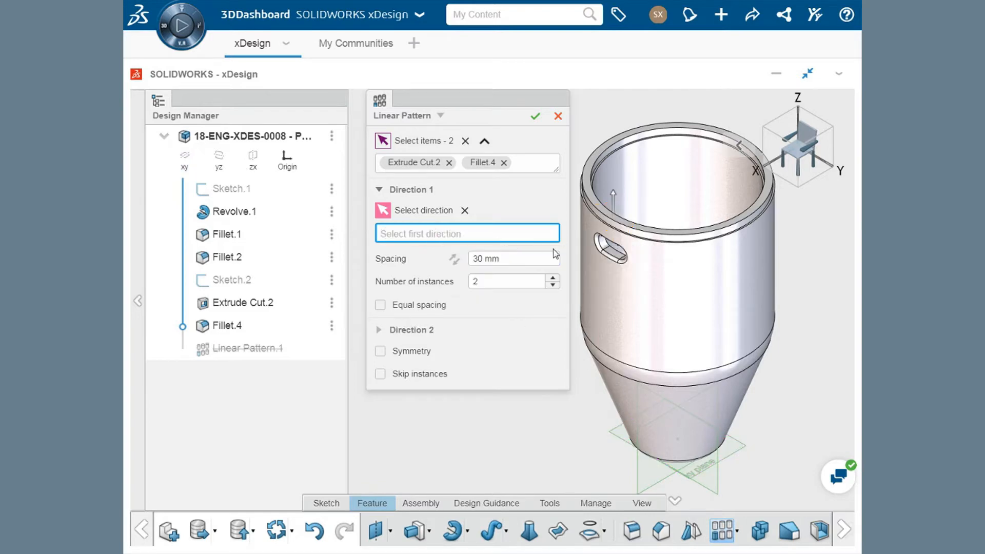
{"action": "left_click", "coordinate": [696, 299]}
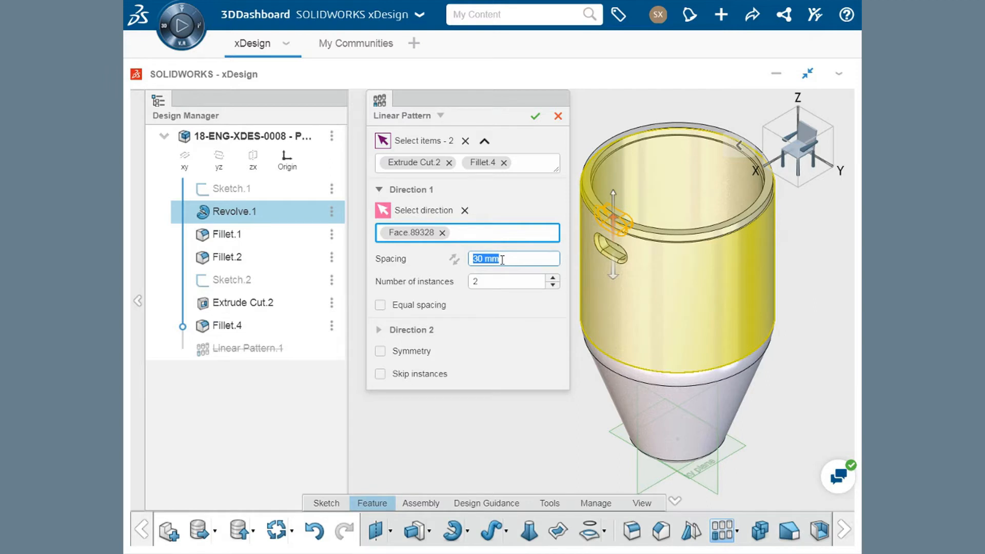
- Flip the first pattern direction so the slot copies run down the body
{"action": "scroll", "coordinate": [502, 259], "scroll_direction": "down", "scroll_amount": 11}
{"action": "scroll", "coordinate": [502, 259], "scroll_direction": "up", "scroll_amount": 8}
{"action": "scroll", "coordinate": [503, 259], "scroll_direction": "up", "scroll_amount": 3}
{"action": "left_click", "coordinate": [454, 259]}
{"action": "left_click", "coordinate": [454, 259]}
{"action": "left_click", "coordinate": [454, 259]}
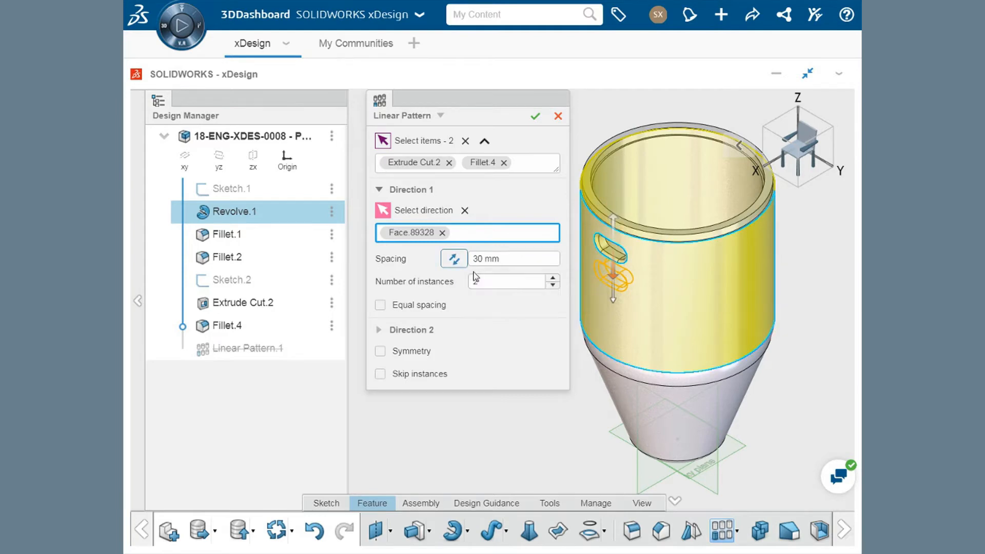
- Set the first direction to 4 instances and enable equal spacing over the overall length
{"action": "left_click", "coordinate": [497, 284]}
{"action": "left_click", "coordinate": [553, 278]}
{"action": "left_click", "coordinate": [553, 279]}
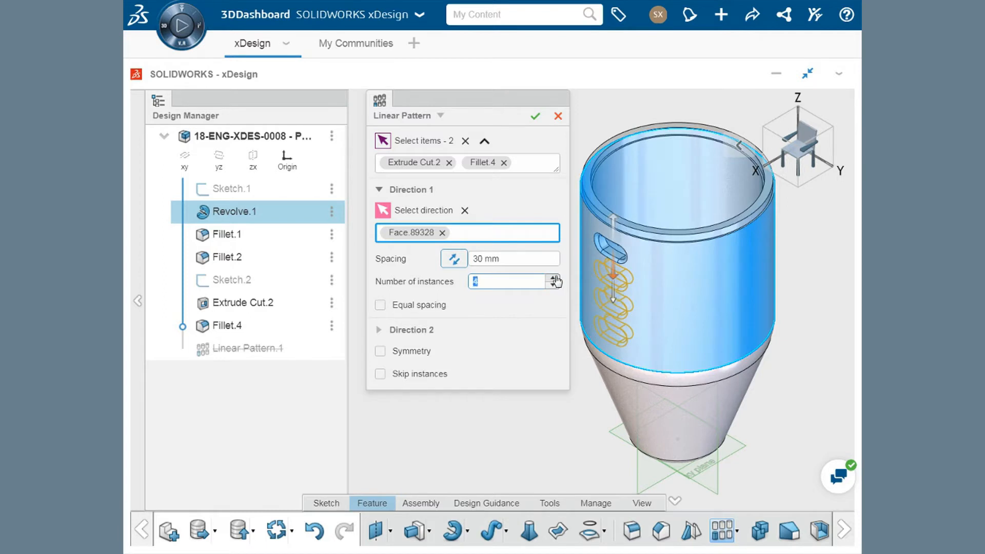
{"action": "left_click", "coordinate": [380, 306]}
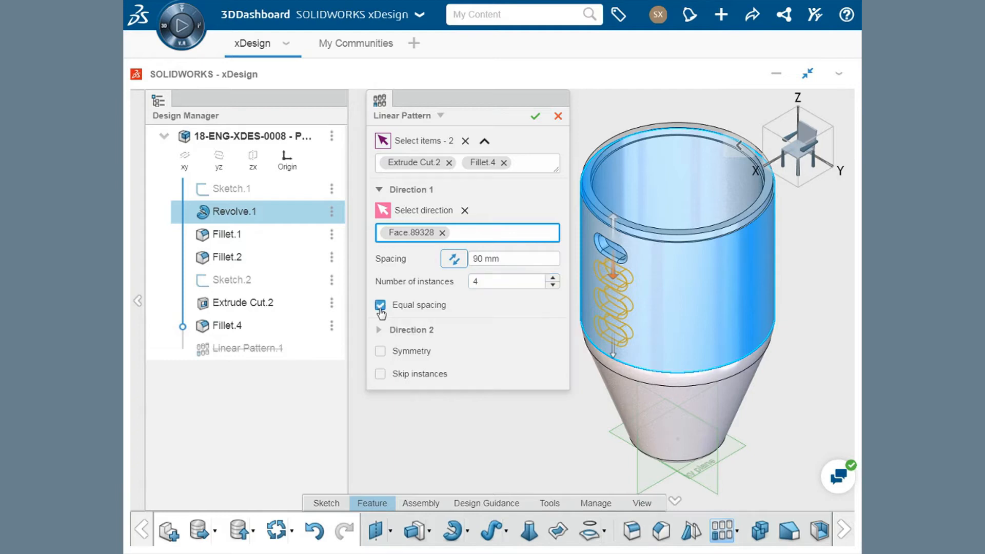
- Try 5 equally spaced instances in the first direction and return the count to 4
{"action": "middle_click_drag", "start_coordinate": [680, 357], "coordinate": [786, 285]}
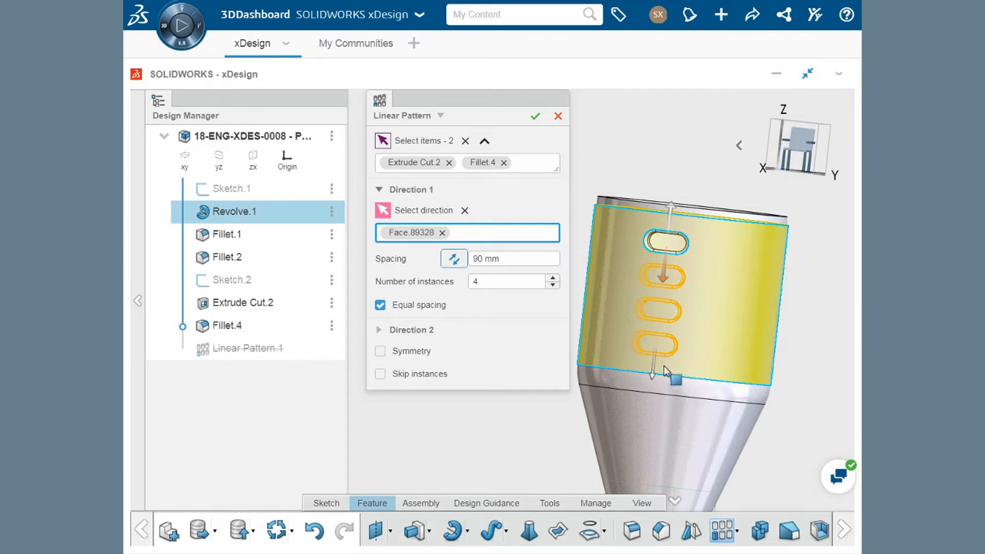
{"action": "left_click", "coordinate": [553, 278]}
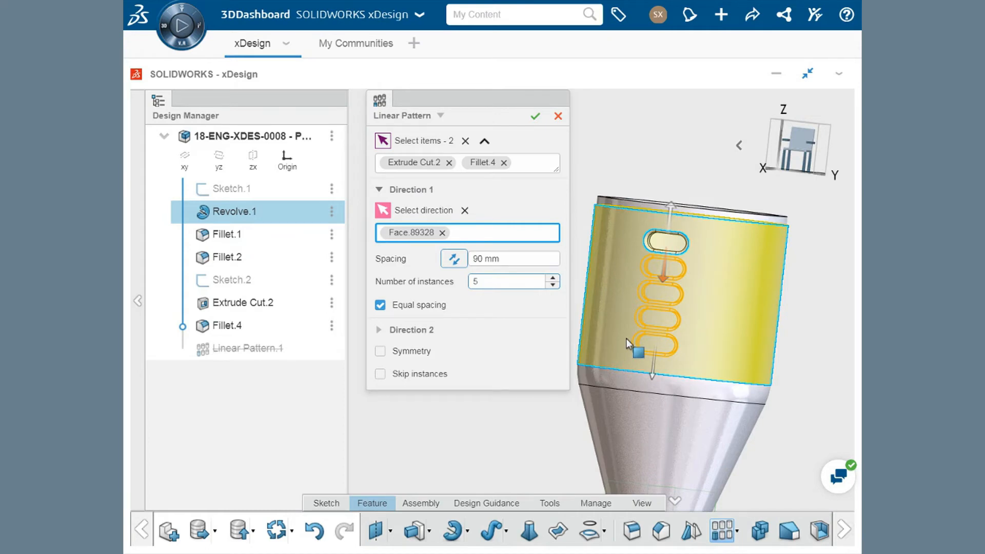
{"action": "left_click", "coordinate": [553, 286]}
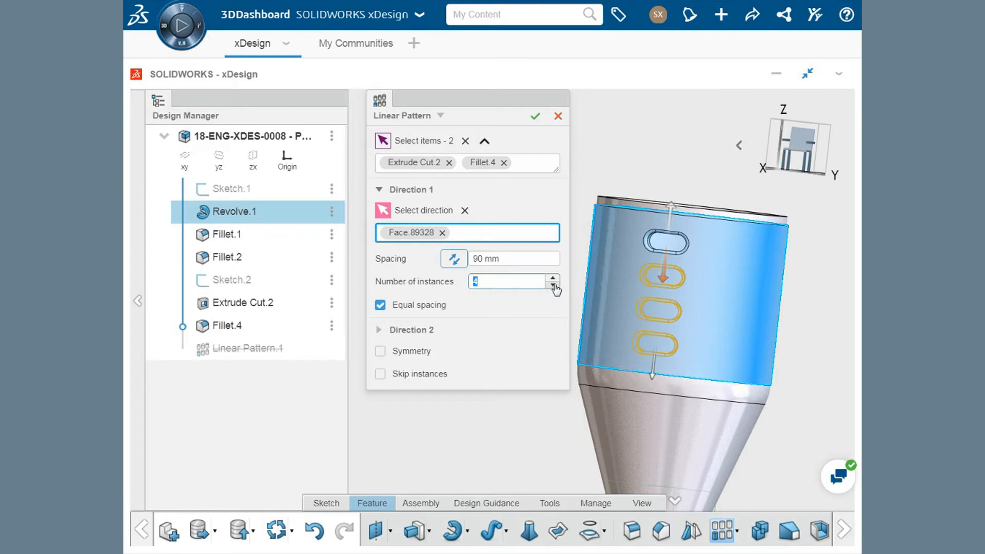
- Add a second direction to the linear pattern, using the Y-Axis as its reference
{"action": "left_click", "coordinate": [430, 336]}
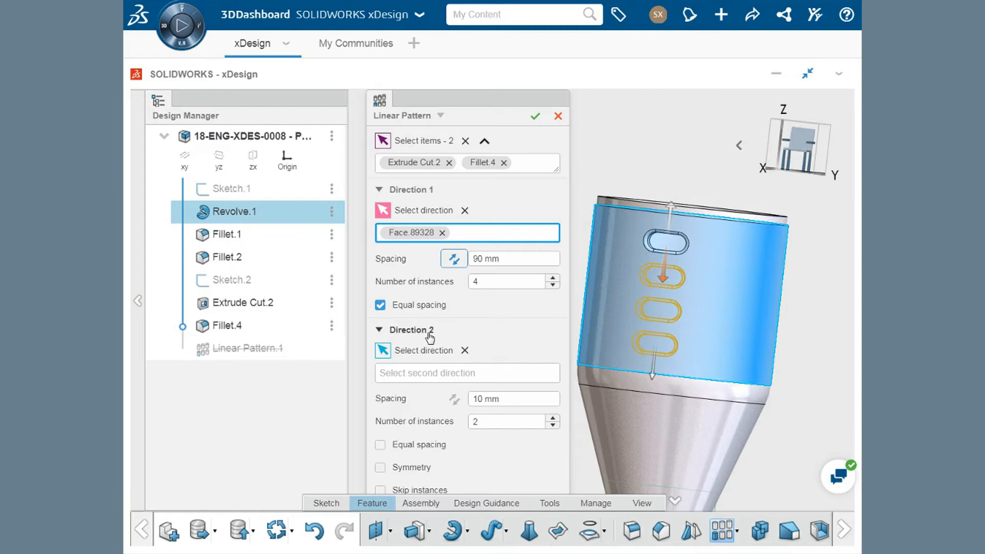
{"action": "left_click", "coordinate": [436, 376]}
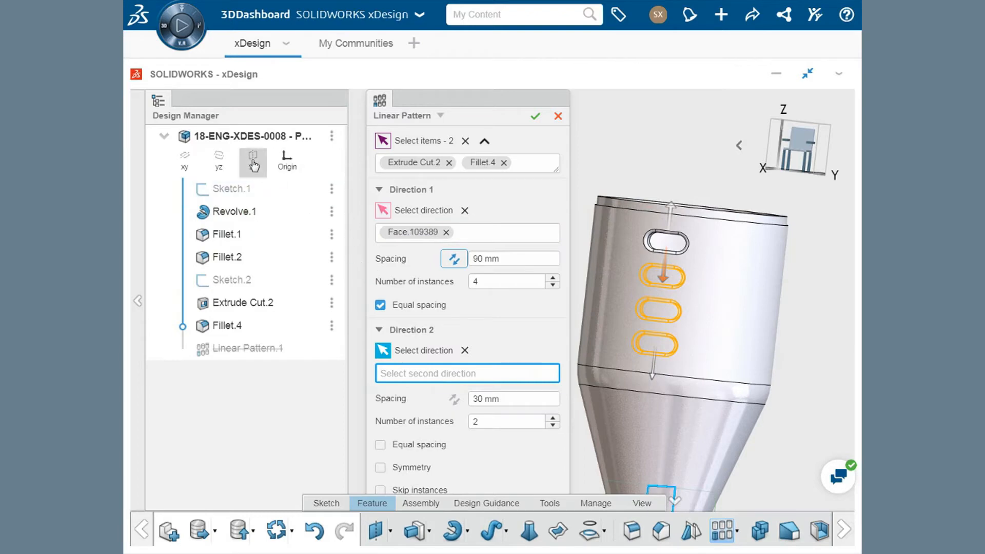
{"action": "left_click", "coordinate": [253, 167]}
{"action": "middle_click_drag", "start_coordinate": [614, 395], "coordinate": [585, 322]}
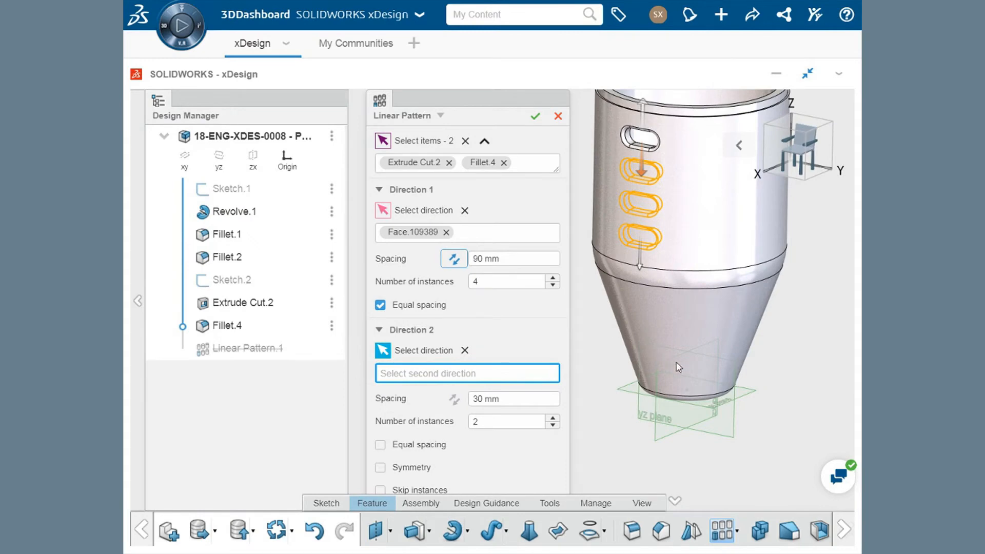
{"action": "left_click", "coordinate": [698, 394]}
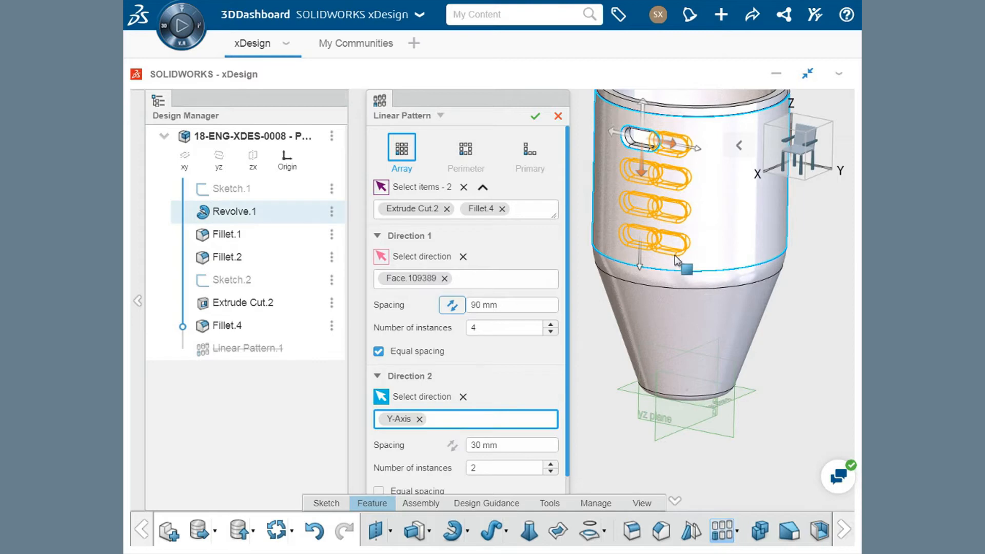
- Set the second pattern direction to 3 instances with 60 mm spacing and try the Perimeter and Primary layouts
{"action": "left_click", "coordinate": [551, 466]}
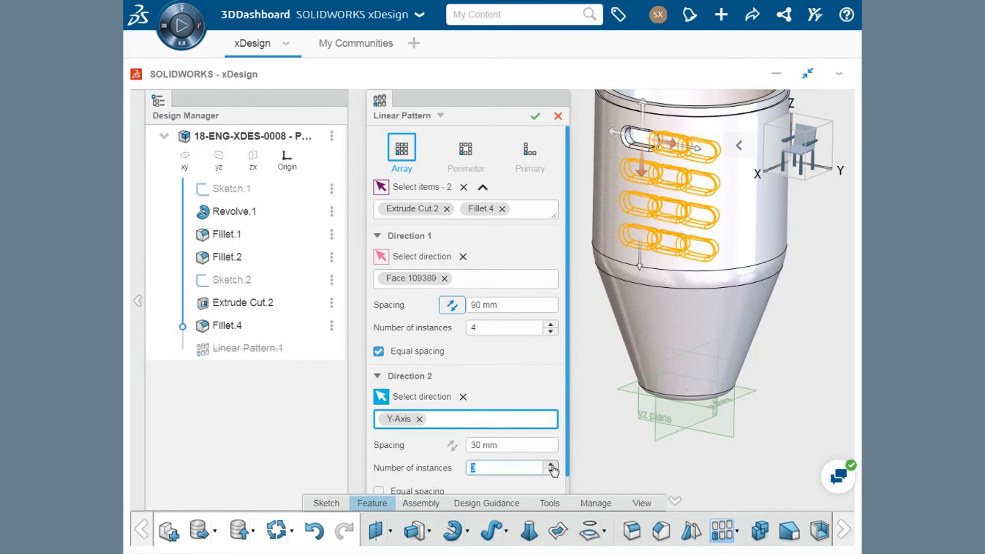
{"action": "left_click", "coordinate": [522, 446]}
{"action": "scroll", "coordinate": [522, 445], "scroll_direction": "up", "scroll_amount": 16}
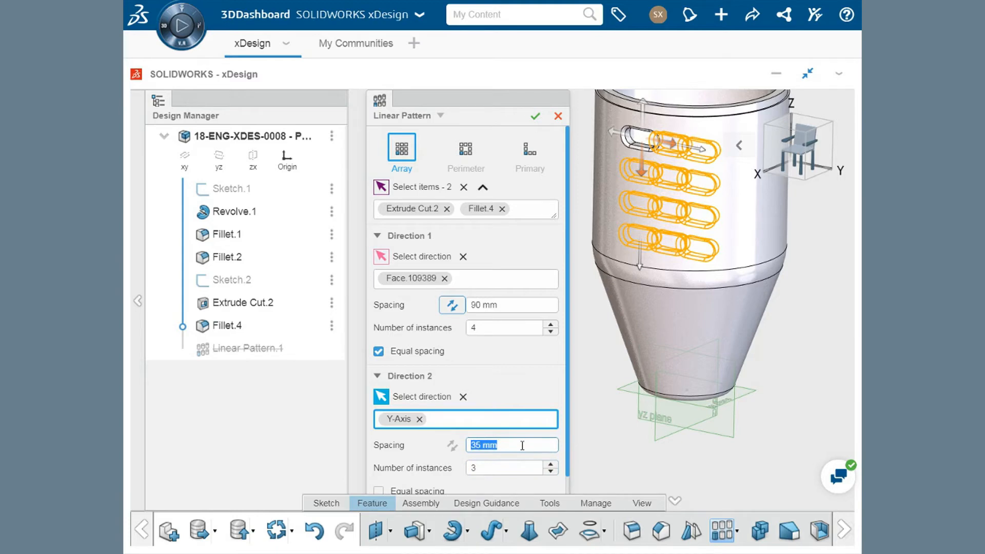
{"action": "scroll", "coordinate": [522, 446], "scroll_direction": "up", "scroll_amount": 14}
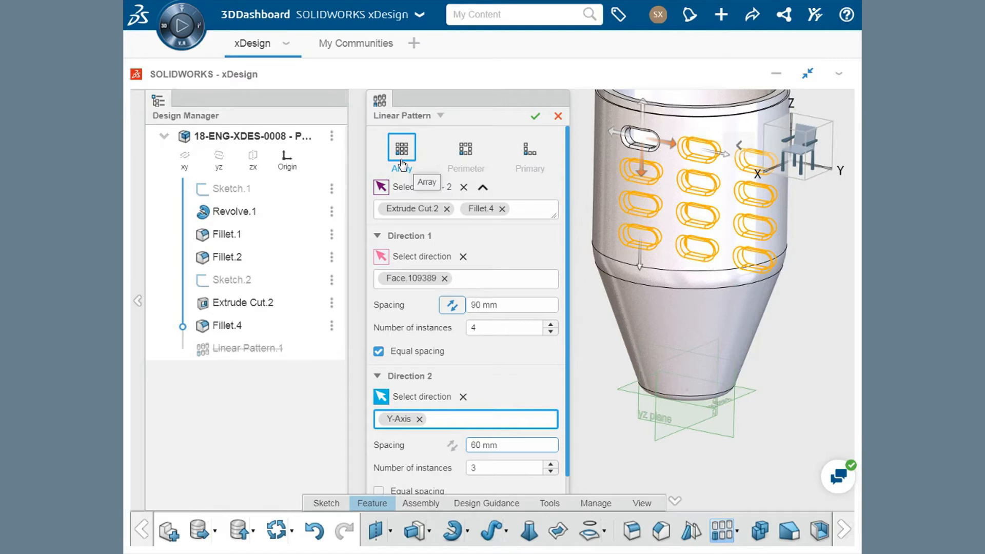
{"action": "left_click", "coordinate": [464, 158]}
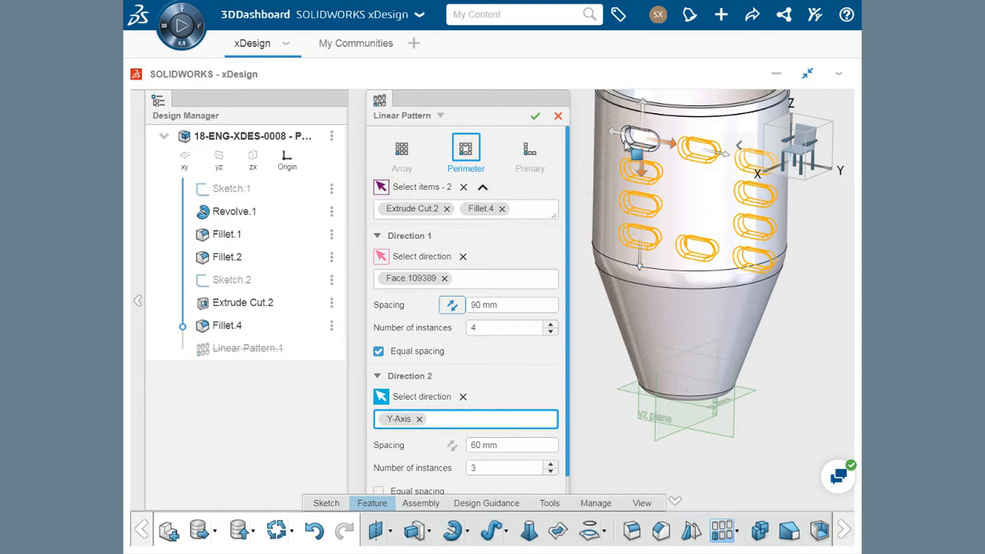
{"action": "left_click", "coordinate": [531, 156]}
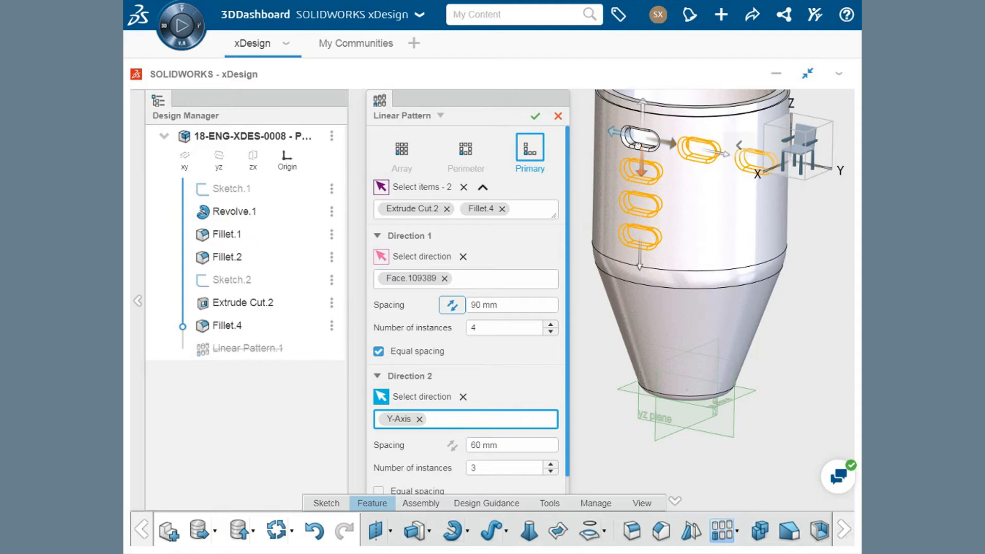
- Clear the second direction's reference and complete the linear pattern as a single column of slots
{"action": "left_click", "coordinate": [464, 397]}
{"action": "scroll", "coordinate": [466, 404], "scroll_direction": "down", "scroll_amount": 1}
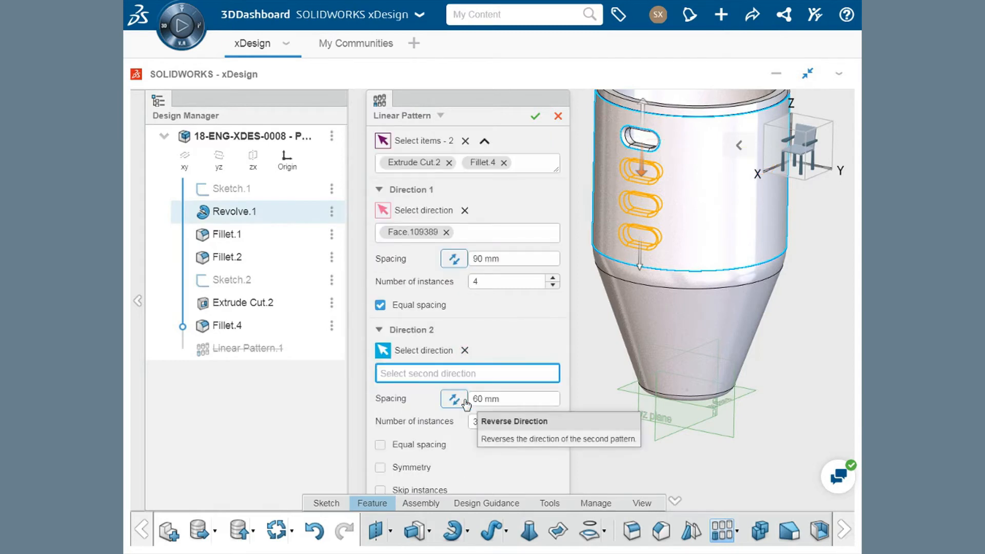
{"action": "left_click", "coordinate": [535, 117]}
{"action": "middle_click_drag", "start_coordinate": [556, 158], "coordinate": [424, 206]}
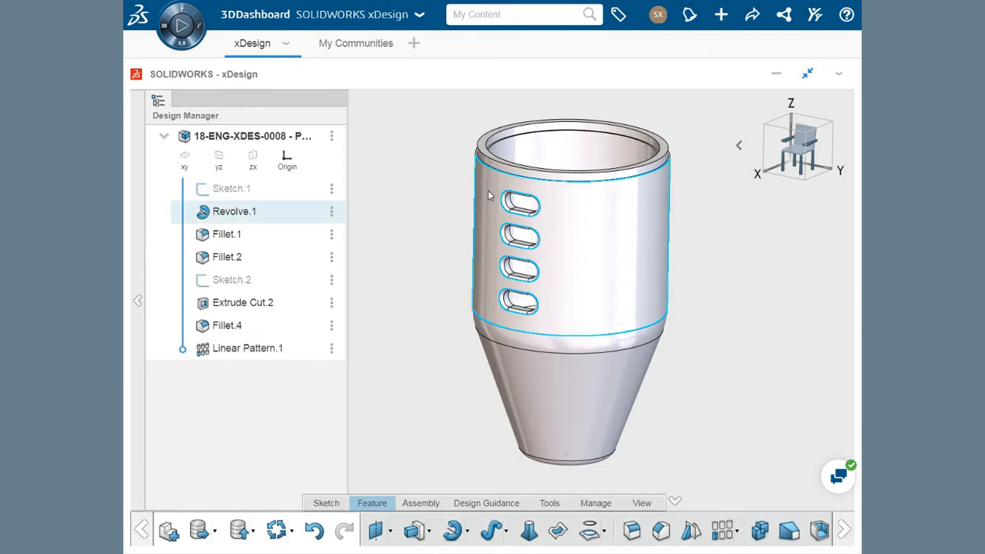
{"action": "key", "text": "ctrl+z"}
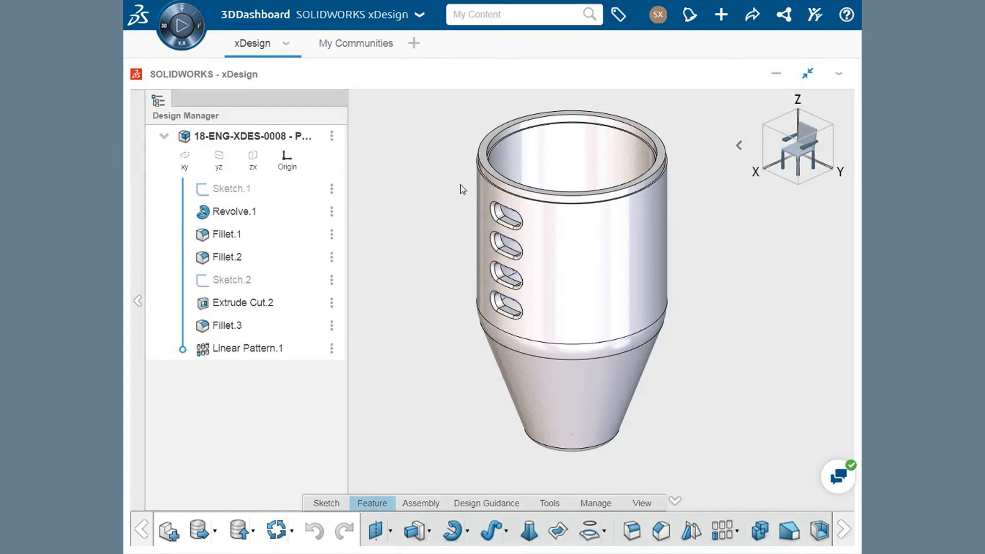
- Start a circular pattern with the Z-Axis as its rotation axis
{"action": "left_click", "coordinate": [737, 533]}
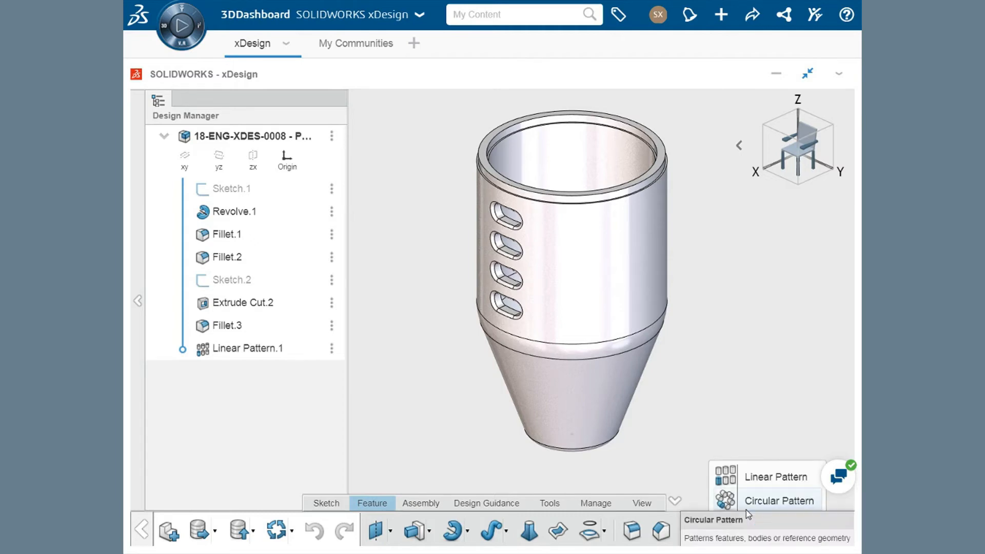
{"action": "left_click", "coordinate": [746, 509]}
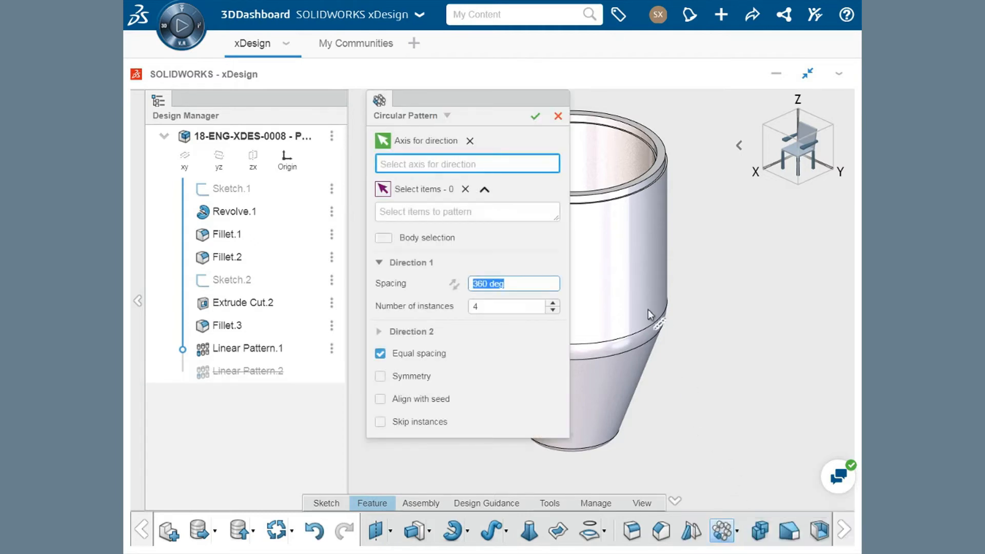
{"action": "middle_click_drag", "start_coordinate": [659, 289], "coordinate": [780, 310], "text": "ctrl"}
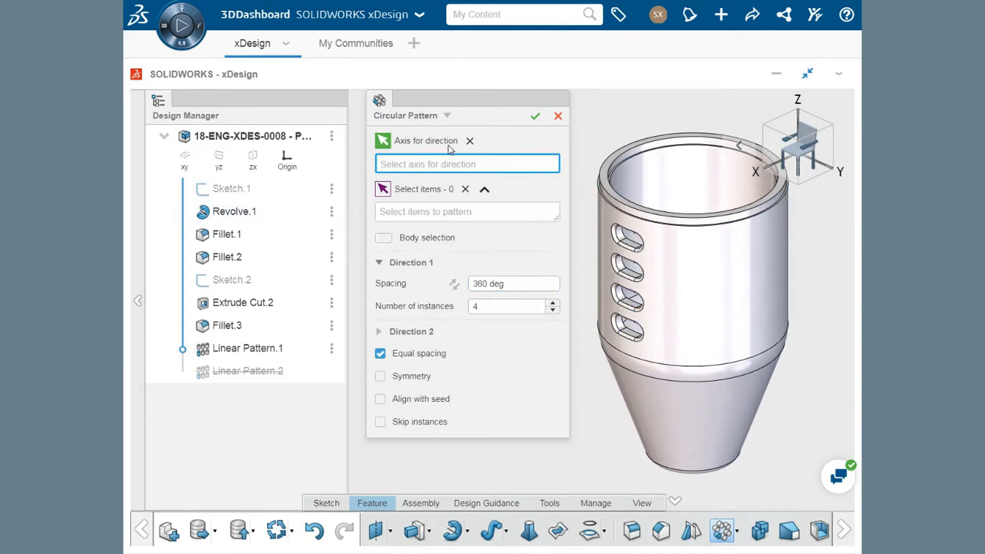
{"action": "left_click", "coordinate": [447, 118]}
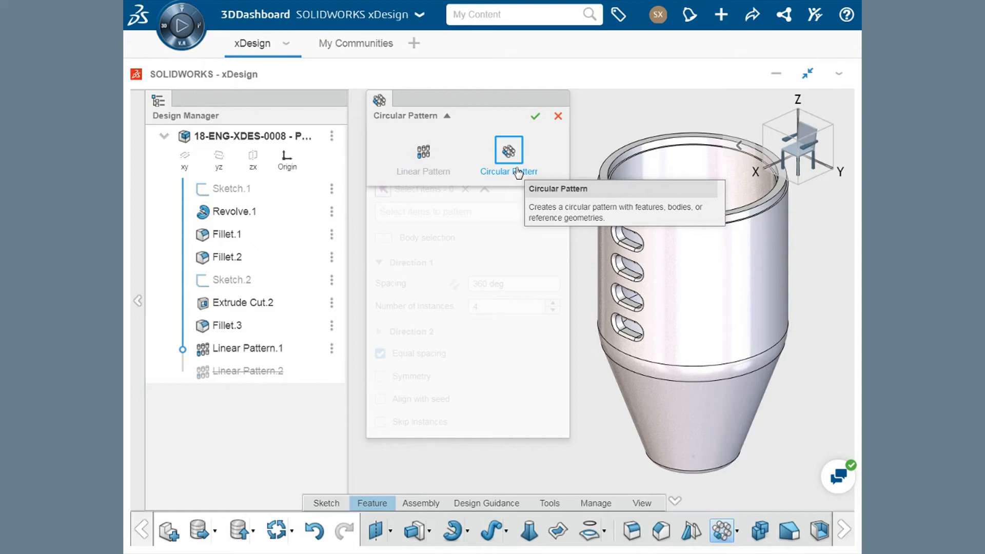
{"action": "left_click", "coordinate": [446, 117]}
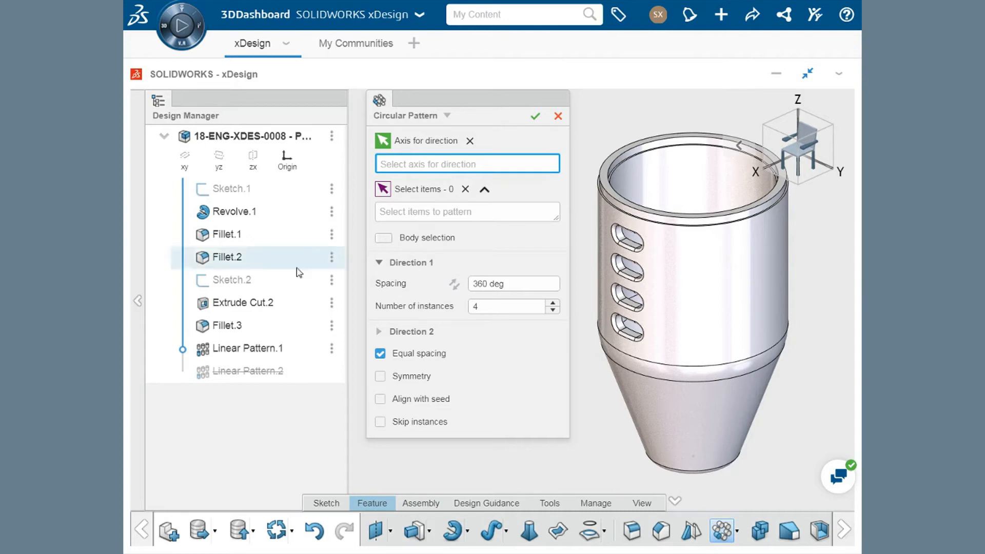
{"action": "left_click", "coordinate": [699, 450]}
{"action": "middle_click_drag", "start_coordinate": [704, 449], "coordinate": [708, 419]}
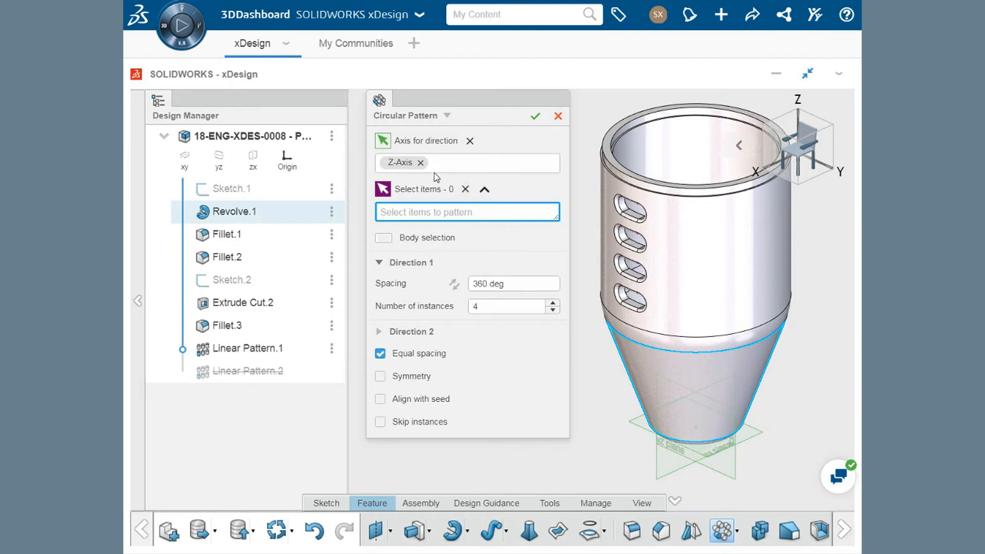
- Replace the rotation axis with the body's outer cylindrical face and choose Linear Pattern.1 as the item to pattern
{"action": "left_click", "coordinate": [420, 163]}
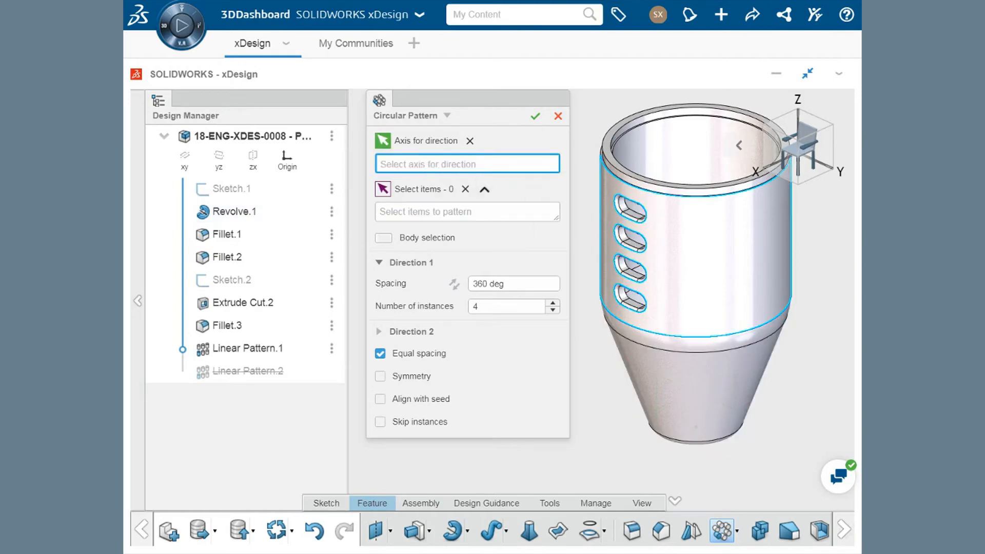
{"action": "left_click", "coordinate": [685, 267]}
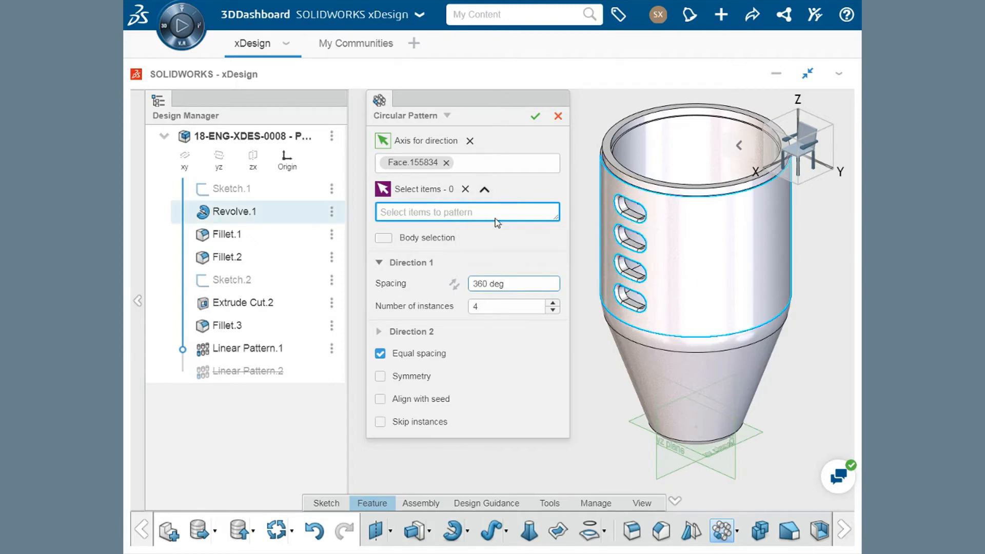
{"action": "scroll", "coordinate": [636, 222], "scroll_direction": "up", "scroll_amount": 2}
{"action": "scroll", "coordinate": [635, 222], "scroll_direction": "up", "scroll_amount": 3}
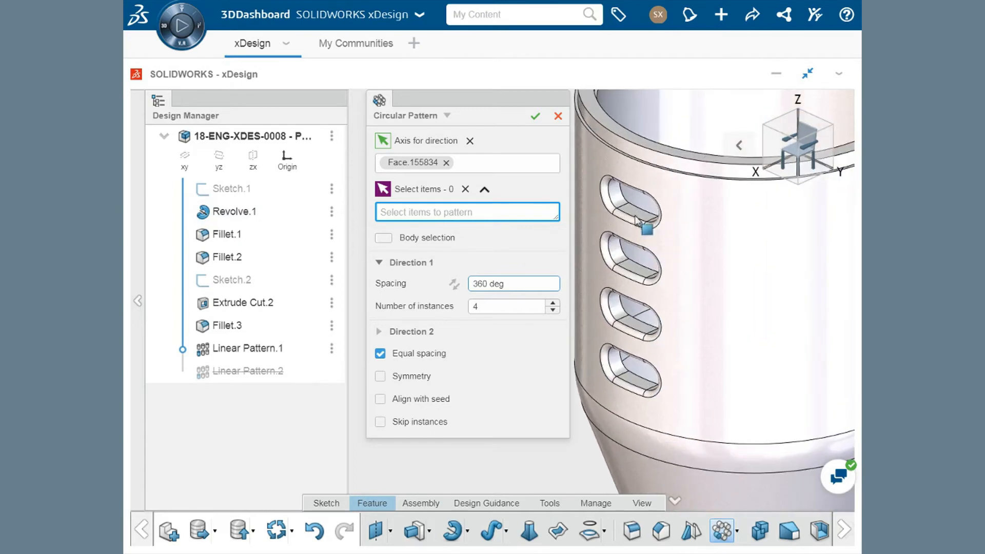
{"action": "left_click", "coordinate": [640, 271]}
{"action": "scroll", "coordinate": [640, 274], "scroll_direction": "down", "scroll_amount": 5}
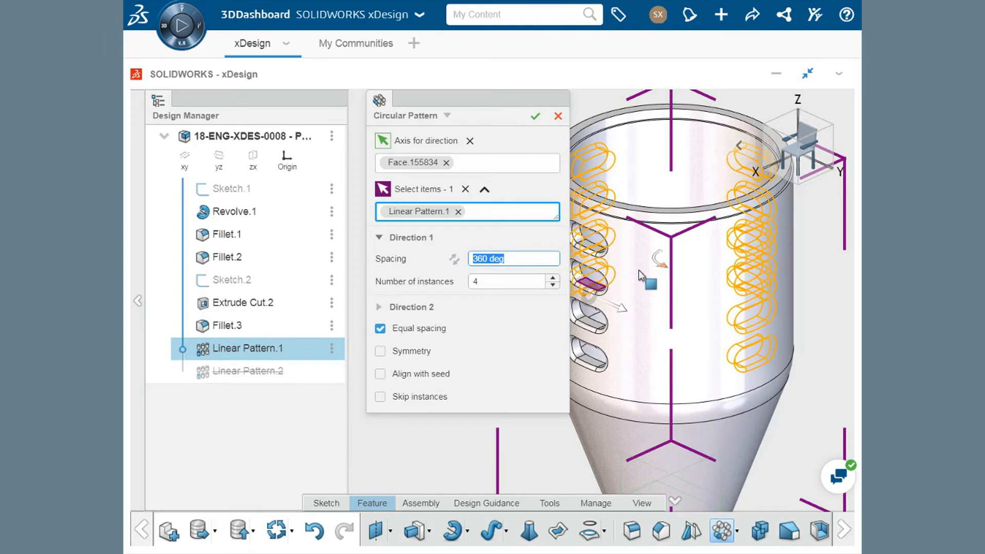
{"action": "middle_click_drag", "start_coordinate": [631, 279], "coordinate": [683, 289]}
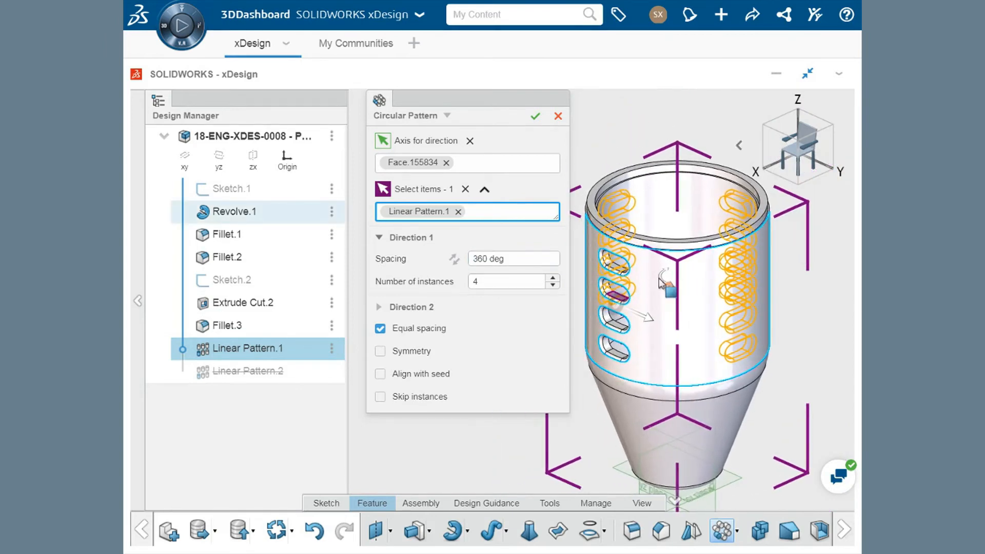
- Try a spacing of 180 deg for the circular pattern and return it to 360 deg
{"action": "left_click", "coordinate": [515, 259]}
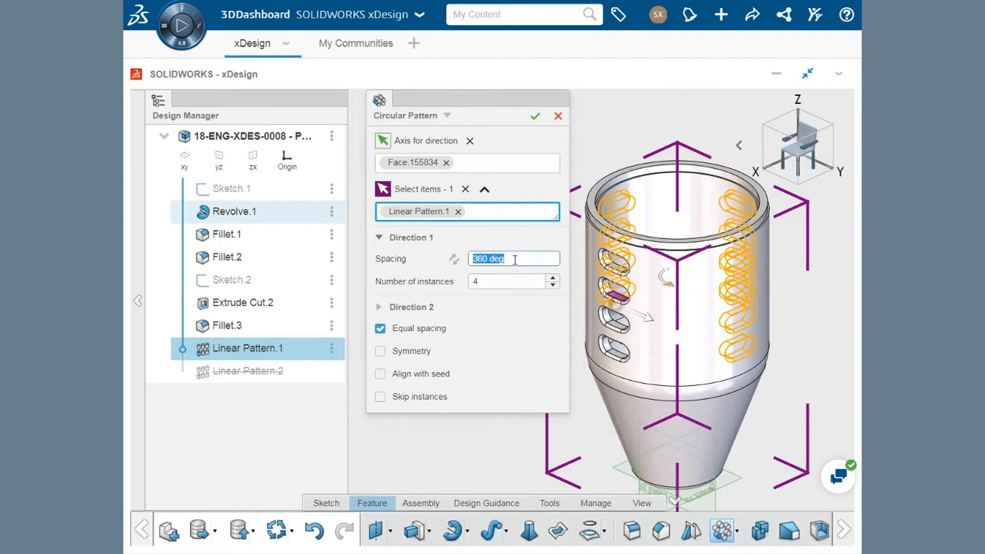
{"action": "type", "text": "360"}
{"action": "key", "text": "Return"}
{"action": "type", "text": "180"}
{"action": "key", "text": "Return"}
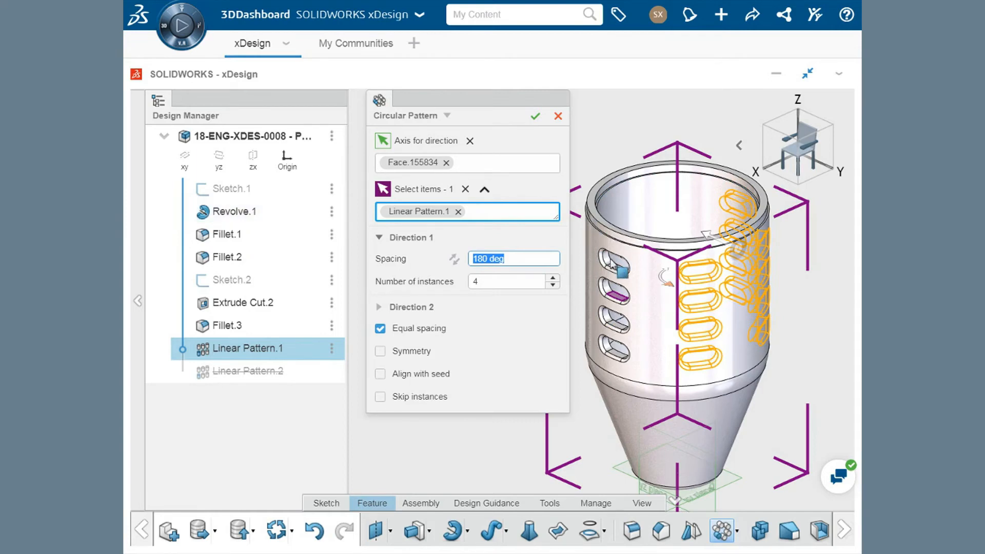
{"action": "type", "text": "360"}
{"action": "key", "text": "Return"}
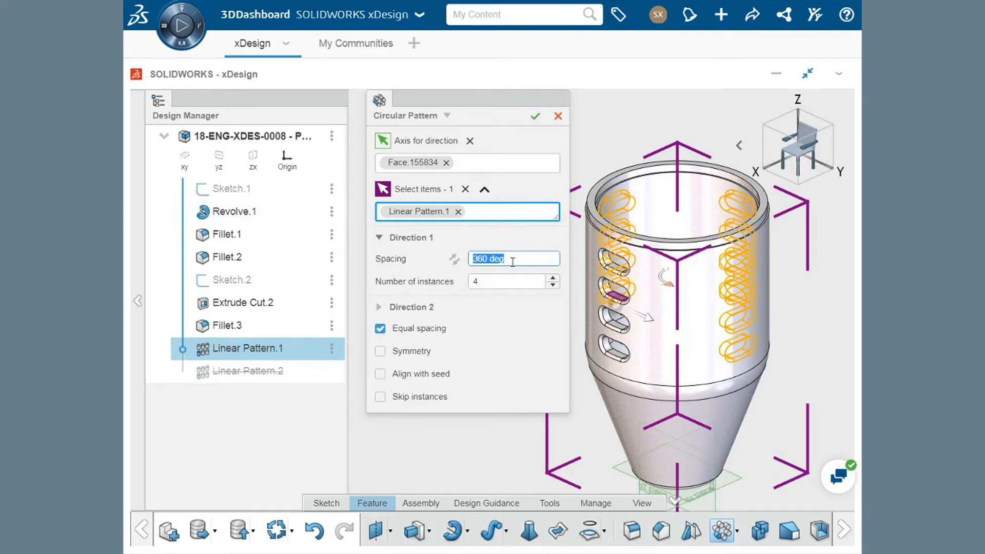
- Set the circular pattern to 6 instances and enable skipping of instances
{"action": "left_click", "coordinate": [492, 281]}
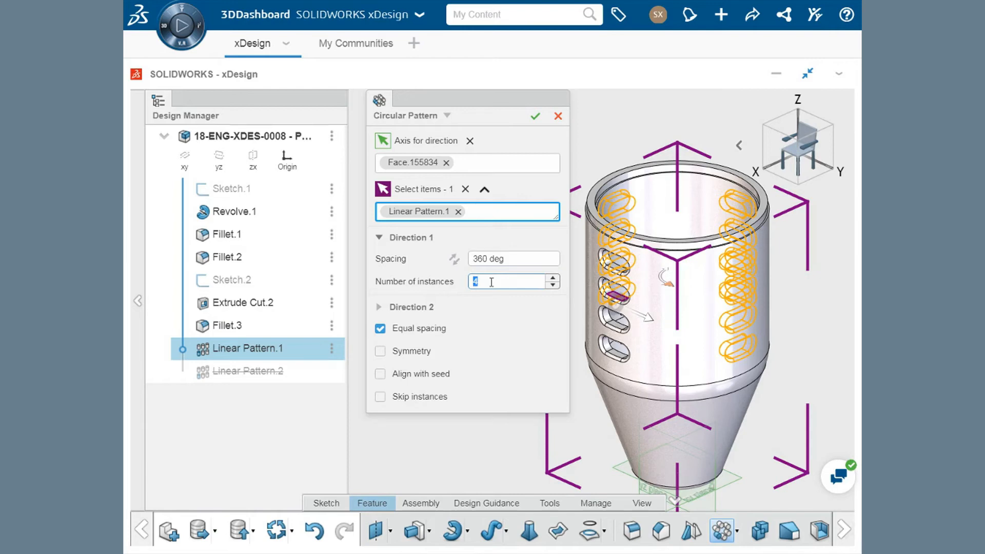
{"action": "left_click", "coordinate": [553, 278]}
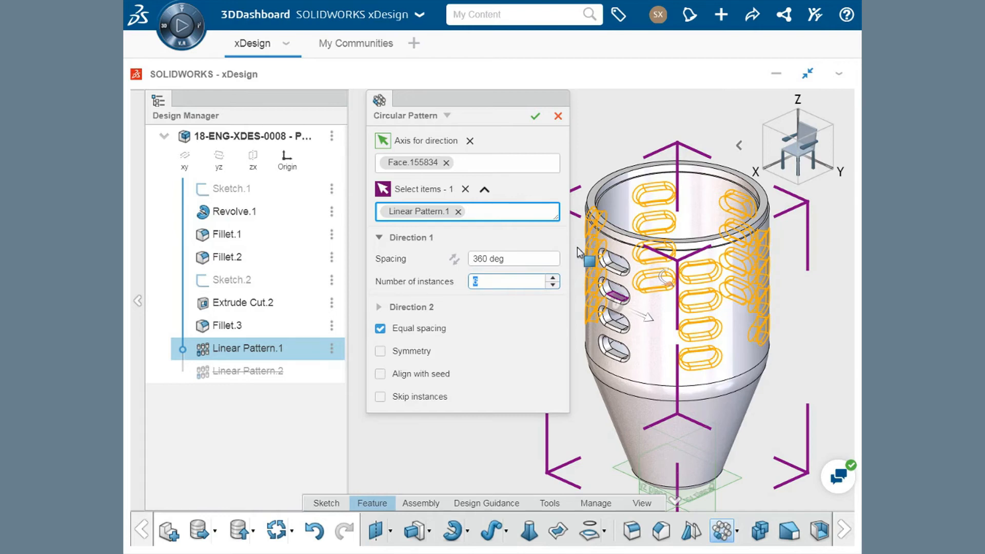
{"action": "left_click", "coordinate": [380, 397]}
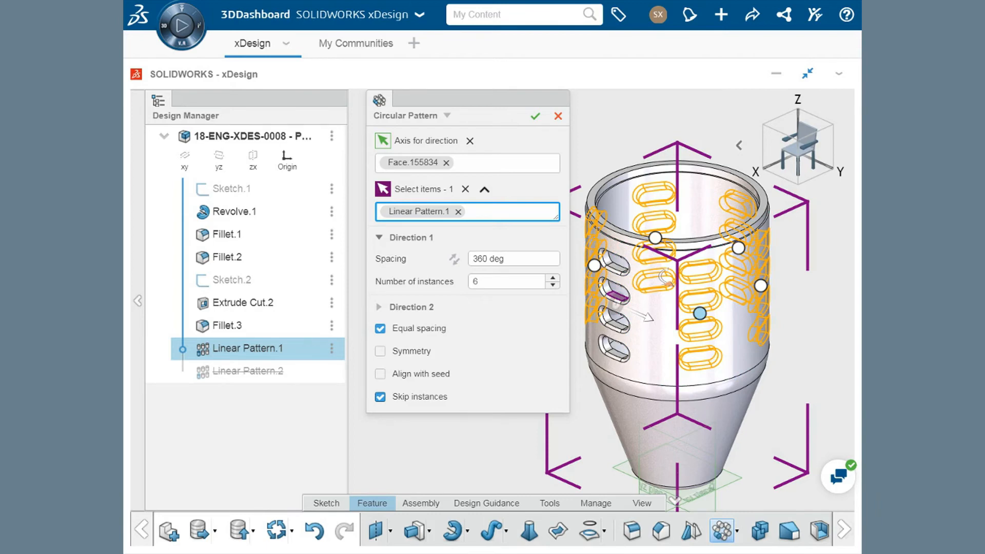
- Try skipping the front column of copied slots, restore it, and complete the circular pattern
{"action": "left_click", "coordinate": [700, 314]}
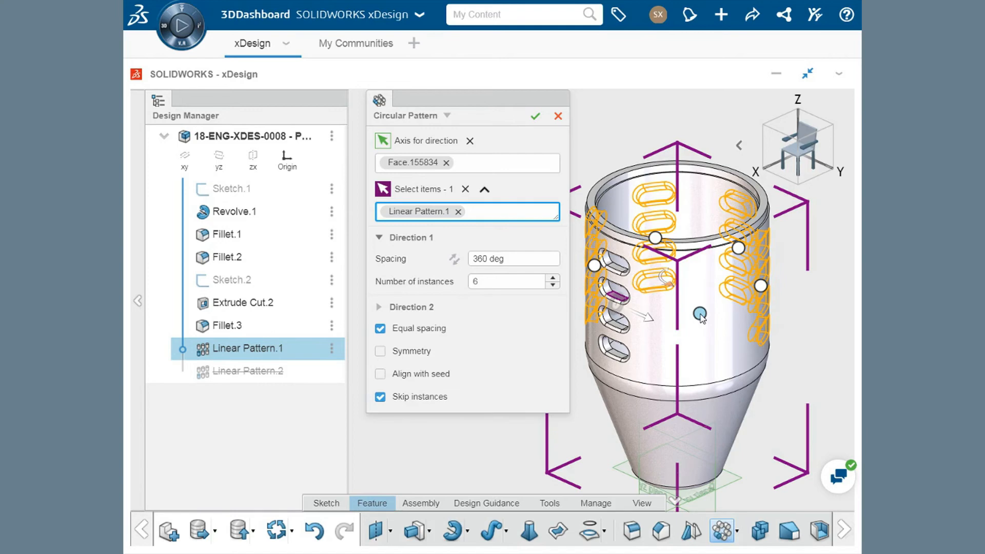
{"action": "left_click", "coordinate": [701, 314]}
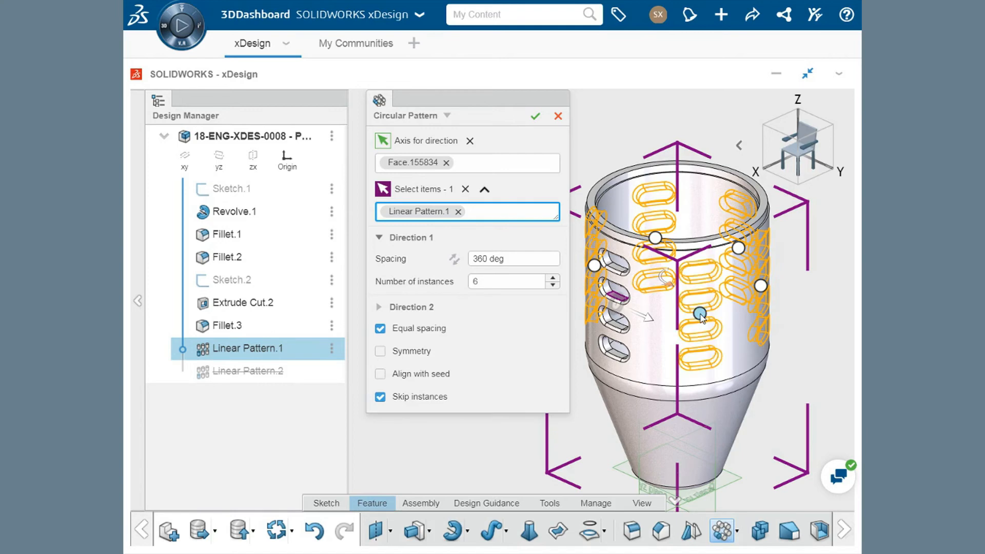
{"action": "left_click", "coordinate": [535, 117]}
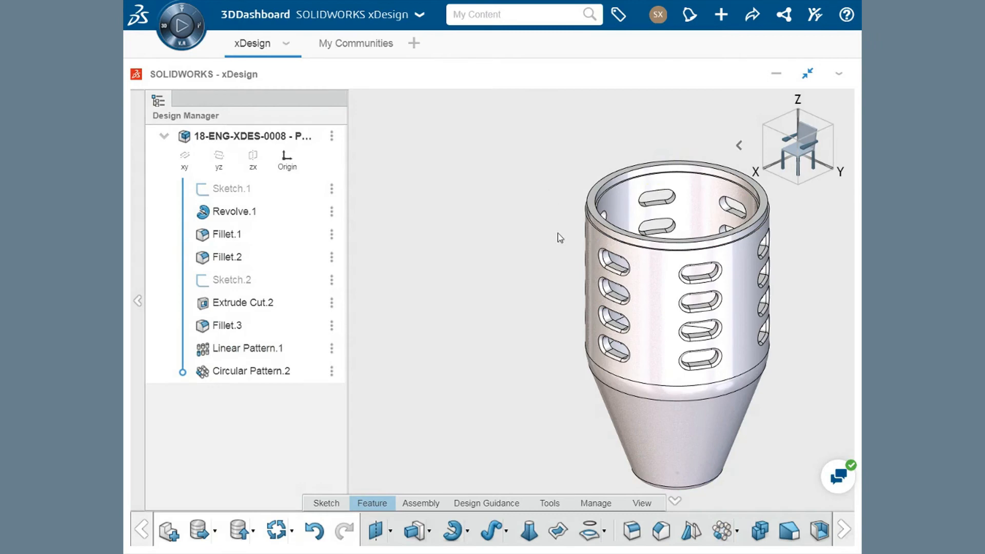
{"action": "middle_click_drag", "start_coordinate": [558, 233], "coordinate": [444, 244]}
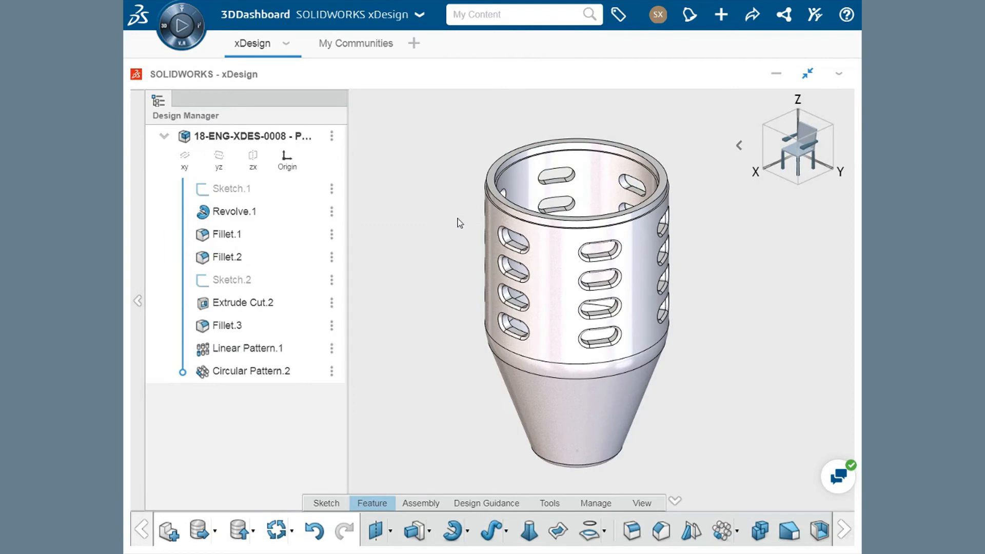
{"action": "left_click", "coordinate": [528, 373]}
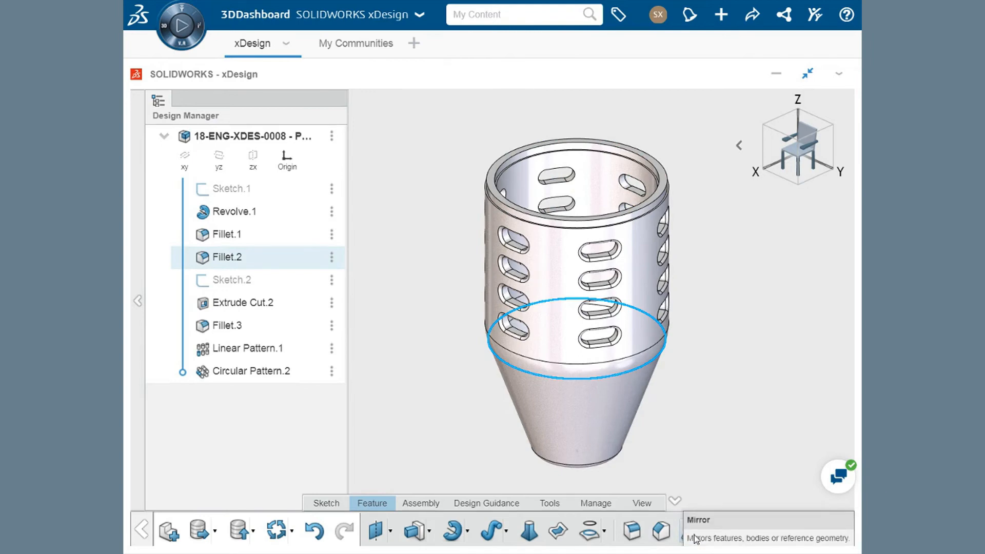
{"action": "left_click", "coordinate": [705, 434]}
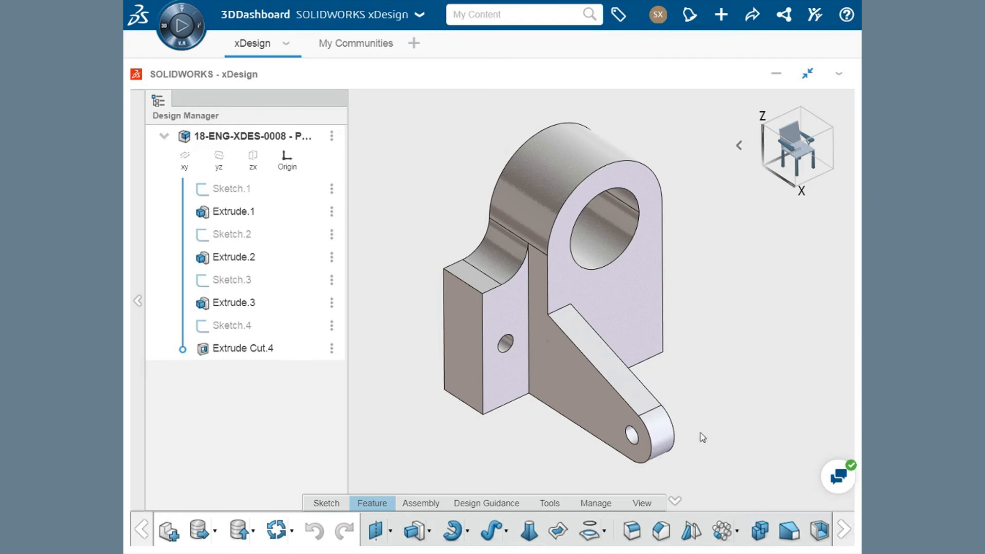
- Start a Mirror feature about the zx plane, trying the side block's hole cut as the mirrored item and removing it
{"action": "left_click", "coordinate": [692, 530]}
{"action": "middle_click_drag", "start_coordinate": [586, 308], "coordinate": [711, 329], "text": "ctrl"}
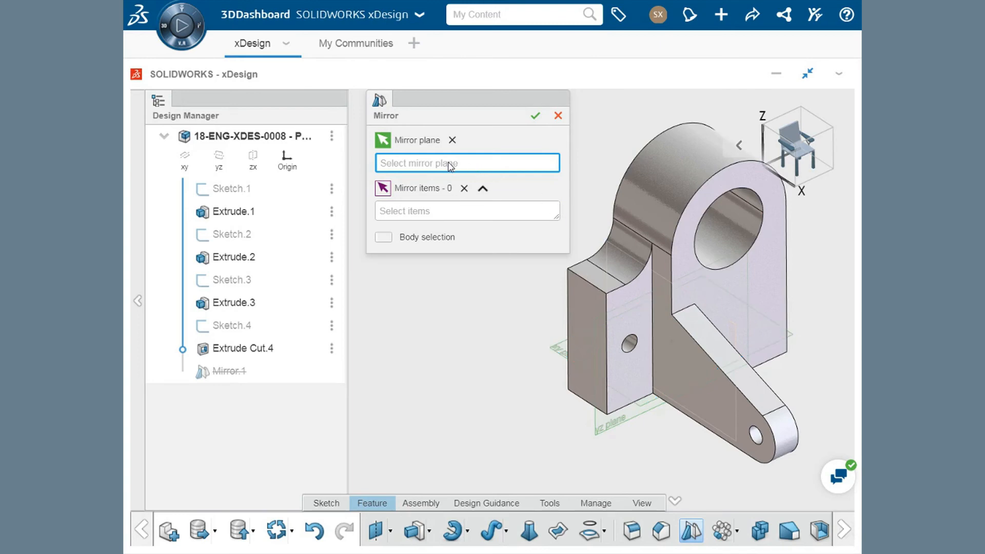
{"action": "left_click", "coordinate": [251, 169]}
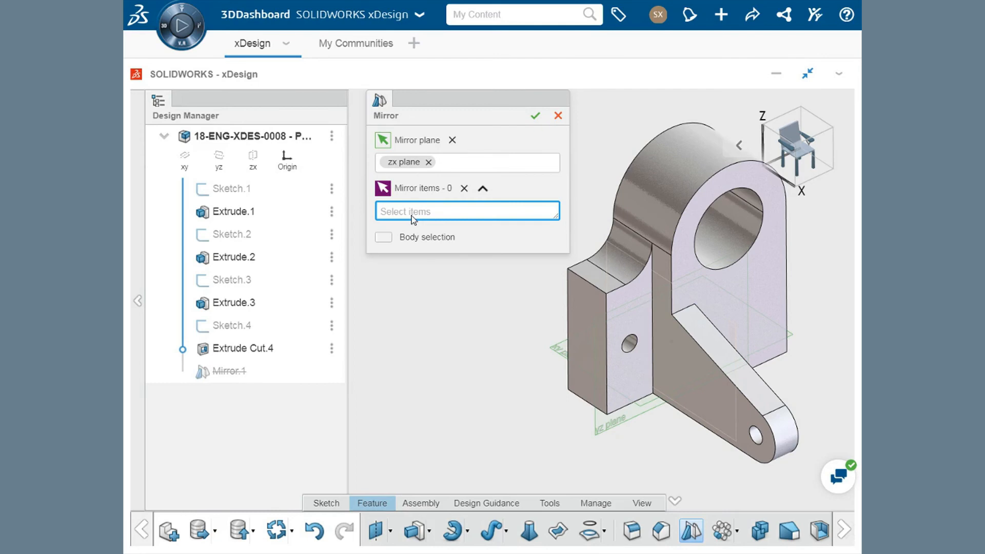
{"action": "left_click", "coordinate": [630, 349]}
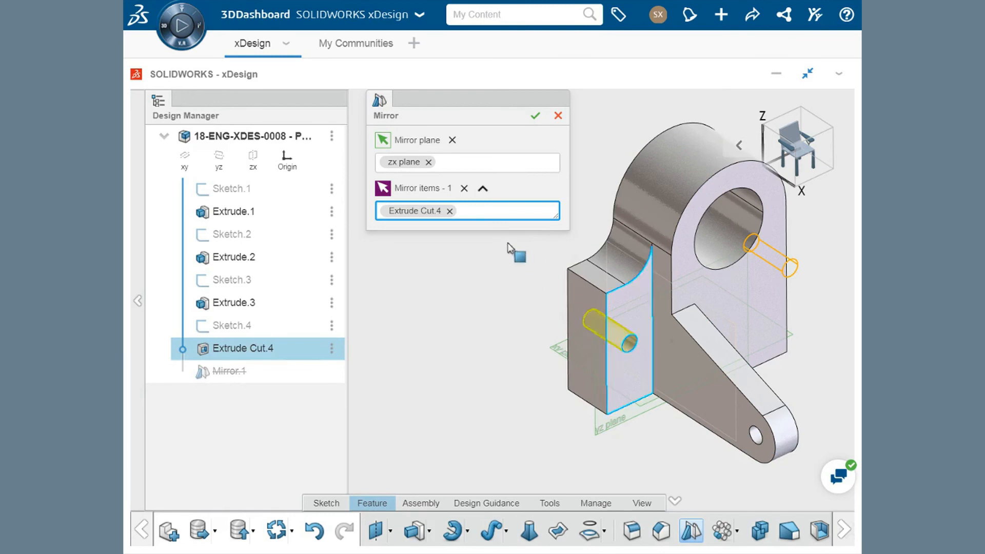
{"action": "left_click", "coordinate": [450, 212]}
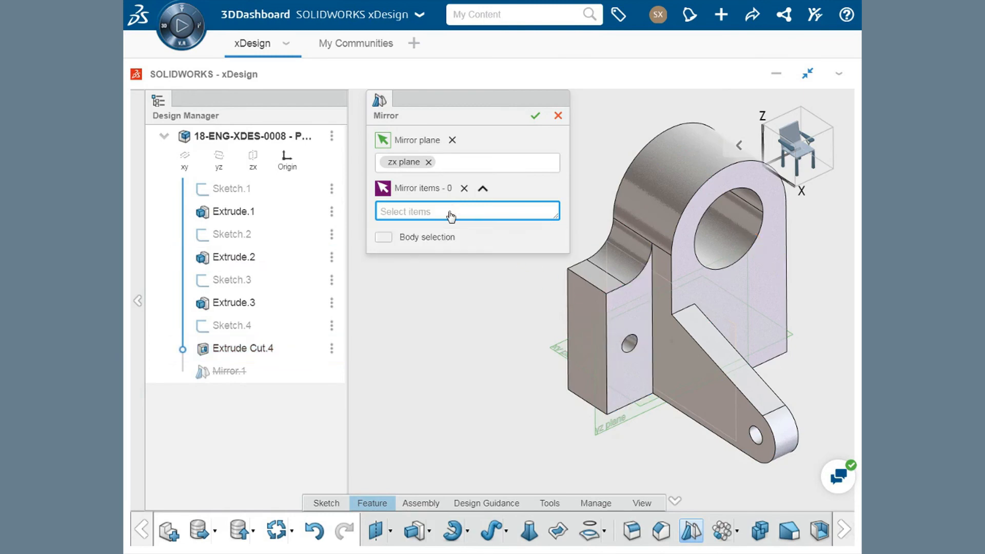
- Mirror Extrude.2, Extrude.3 and Extrude Cut.4 about the zx plane and complete the feature
{"action": "left_click", "coordinate": [234, 259]}
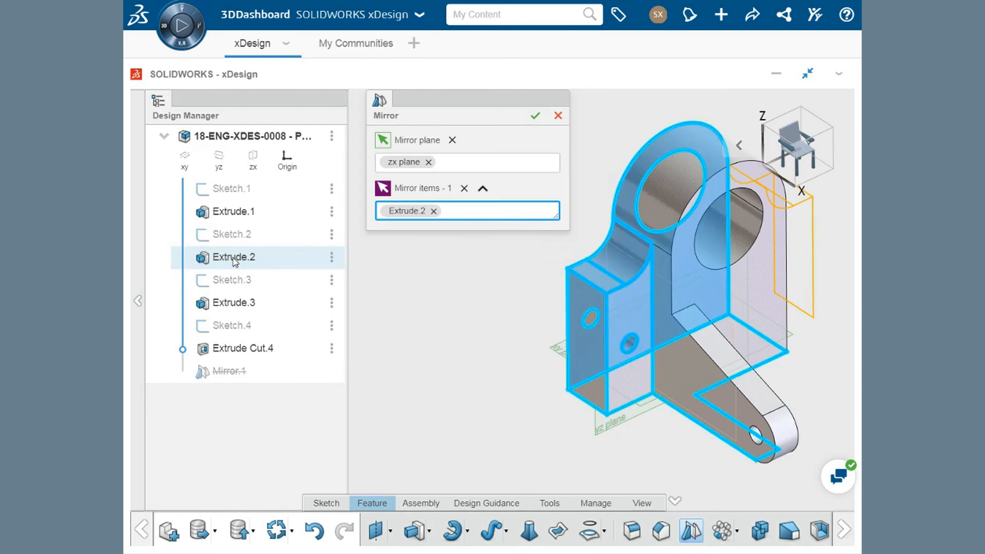
{"action": "left_click", "coordinate": [242, 306]}
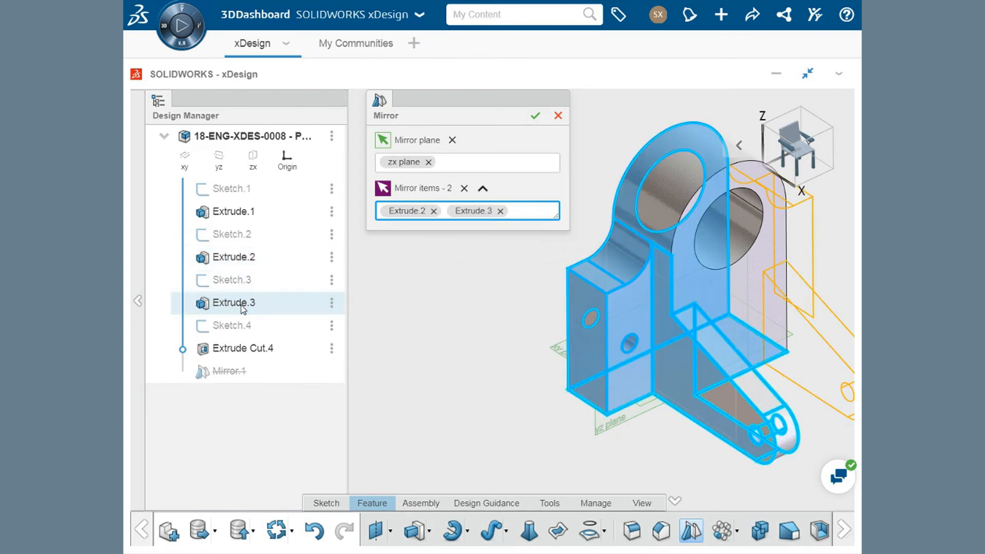
{"action": "left_click", "coordinate": [247, 352]}
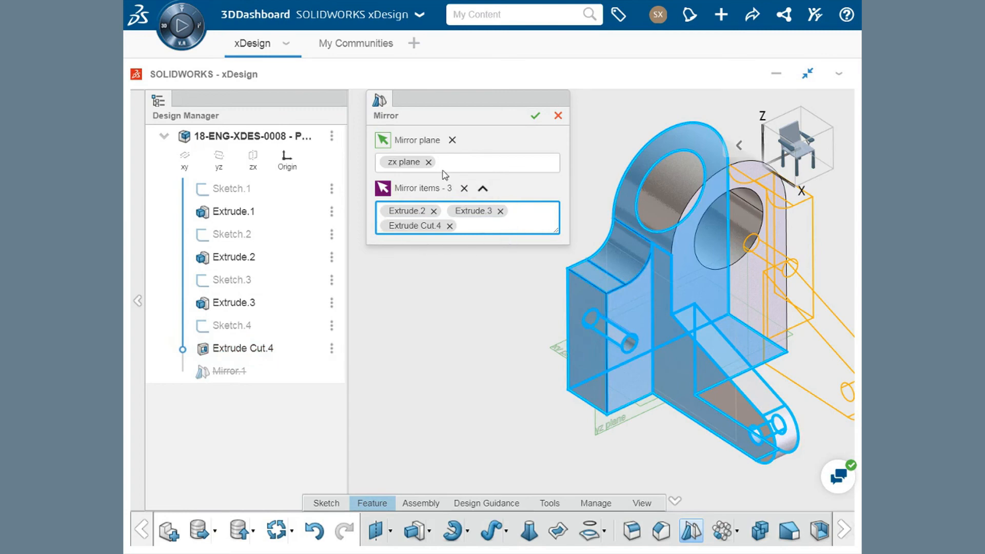
{"action": "left_click", "coordinate": [536, 116]}
- Edit Sketch.2 of the original side block and set its concave arc radius to 10
{"action": "middle_click_drag", "start_coordinate": [556, 194], "coordinate": [433, 202], "text": "ctrl"}
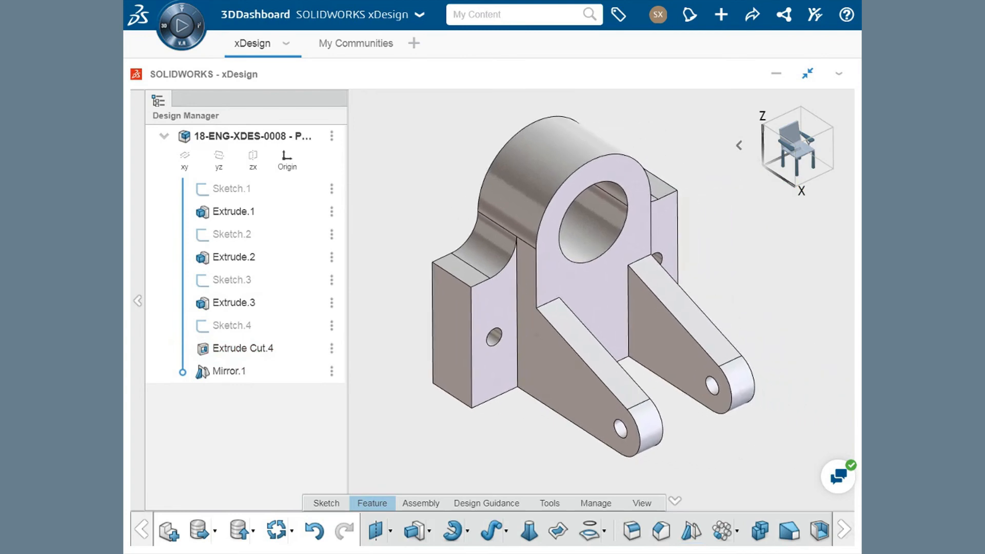
{"action": "mouse_move", "coordinate": [521, 441]}
{"action": "middle_mouse_down"}
{"action": "mouse_move", "coordinate": [488, 411]}
{"action": "mouse_move", "coordinate": [390, 409]}
{"action": "mouse_move", "coordinate": [493, 416]}
{"action": "mouse_move", "coordinate": [519, 433]}
{"action": "mouse_move", "coordinate": [510, 429]}
{"action": "middle_mouse_up"}
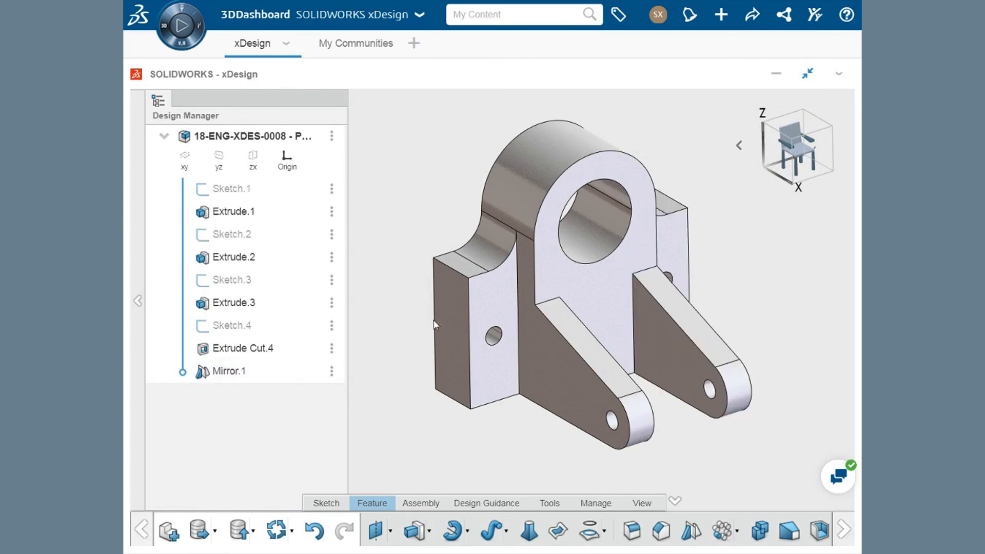
{"action": "middle_click_drag", "start_coordinate": [743, 273], "coordinate": [513, 292]}
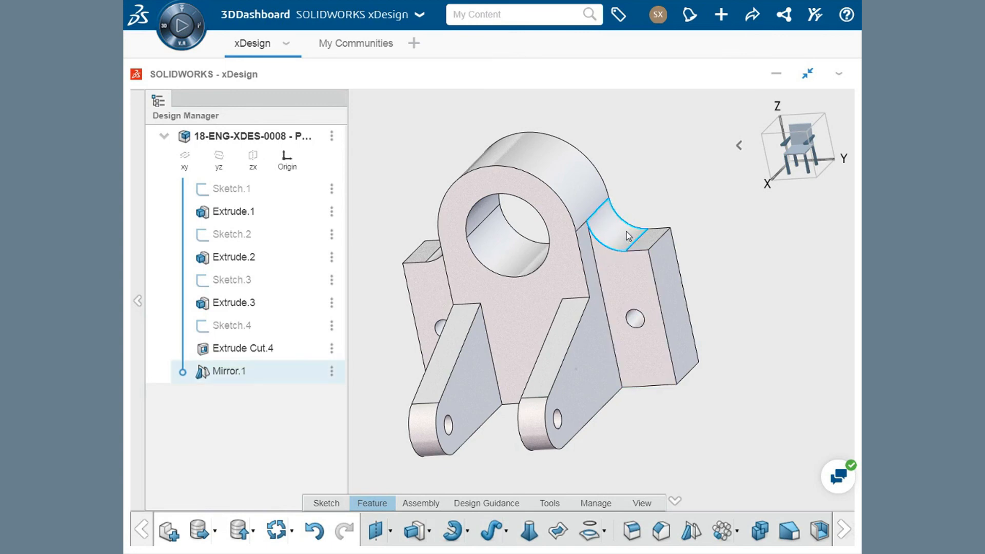
{"action": "middle_click_drag", "start_coordinate": [527, 244], "coordinate": [603, 245]}
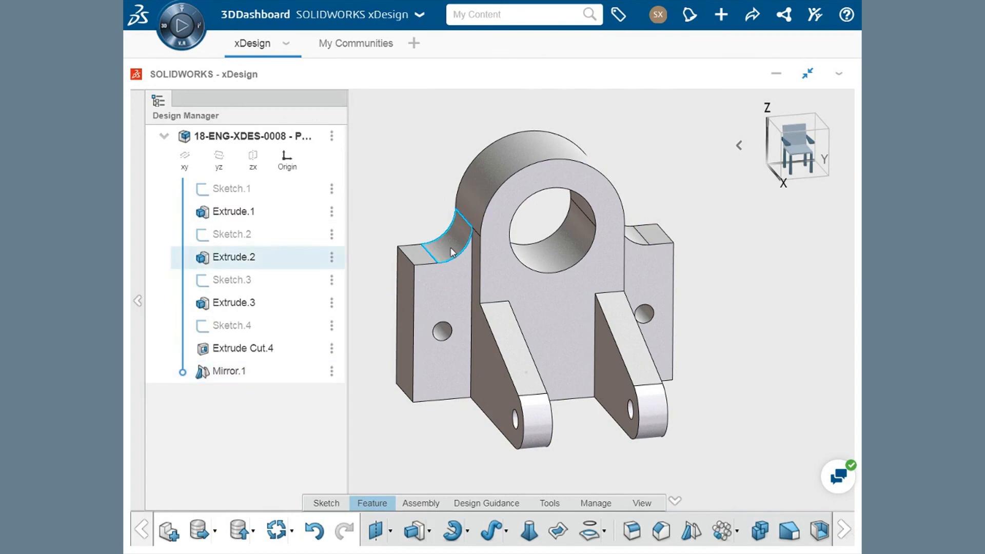
{"action": "double_click", "coordinate": [246, 236]}
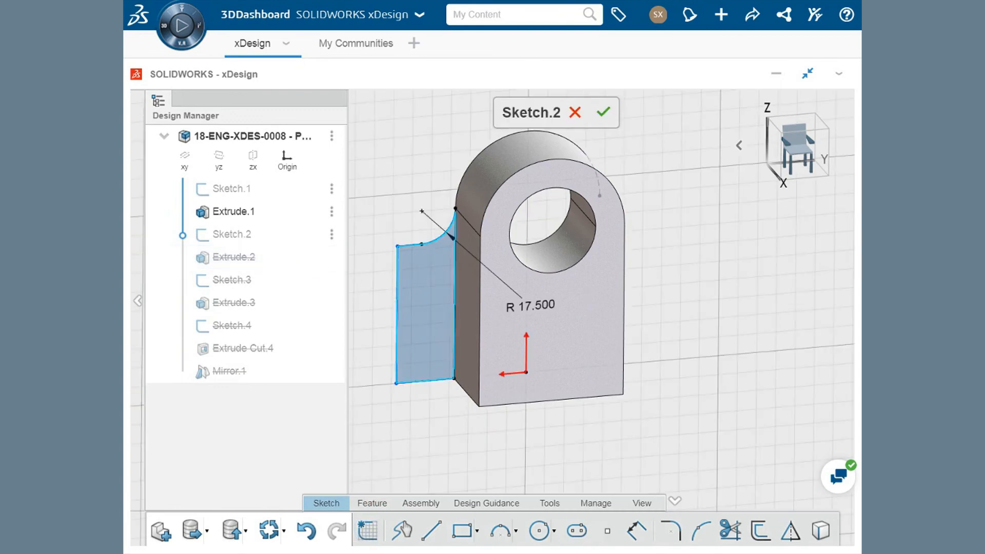
{"action": "double_click", "coordinate": [531, 307]}
{"action": "type", "text": "10"}
{"action": "key", "text": "Return"}
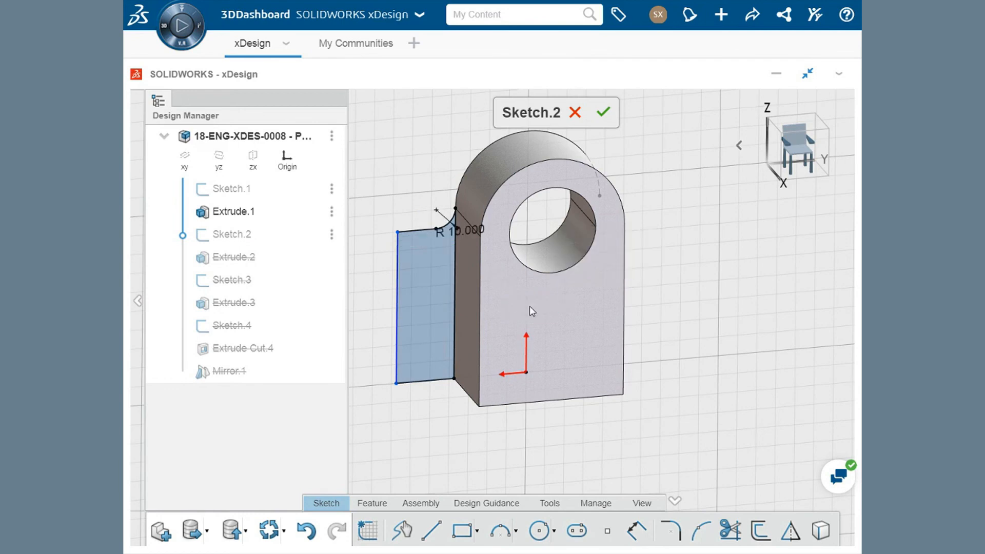
- Dimension the side block profile's bottom edge to 40 and finish the sketch to update the part
{"action": "left_click", "coordinate": [632, 531]}
{"action": "left_click", "coordinate": [436, 389]}
{"action": "left_click", "coordinate": [427, 408]}
{"action": "type", "text": "40"}
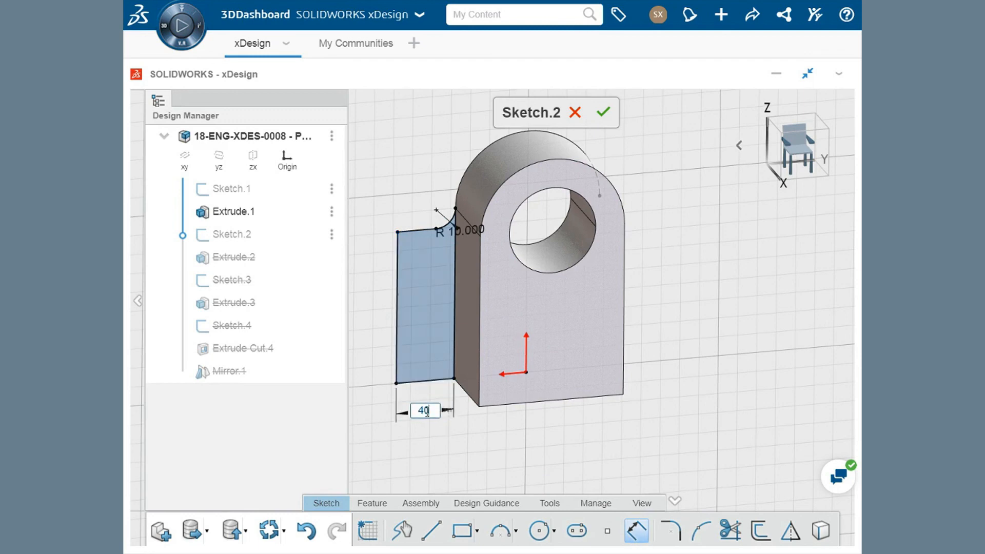
{"action": "key", "text": "Return"}
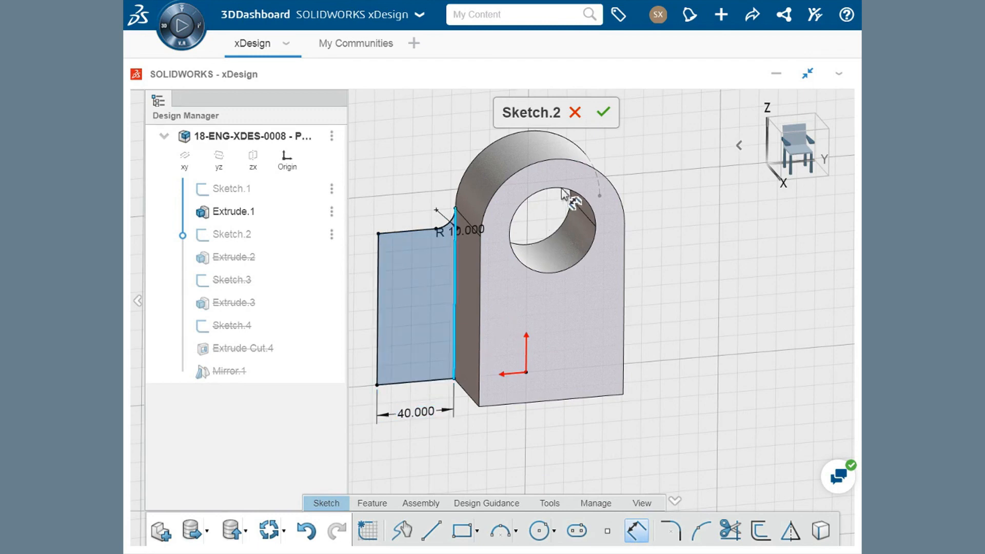
{"action": "left_click", "coordinate": [604, 114]}
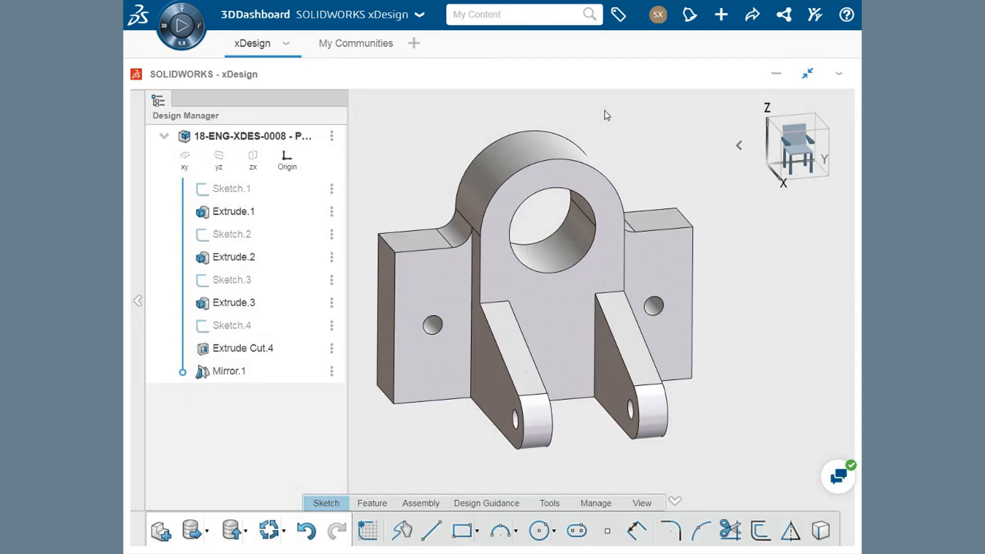
{"action": "middle_click_drag", "start_coordinate": [744, 337], "coordinate": [657, 347]}
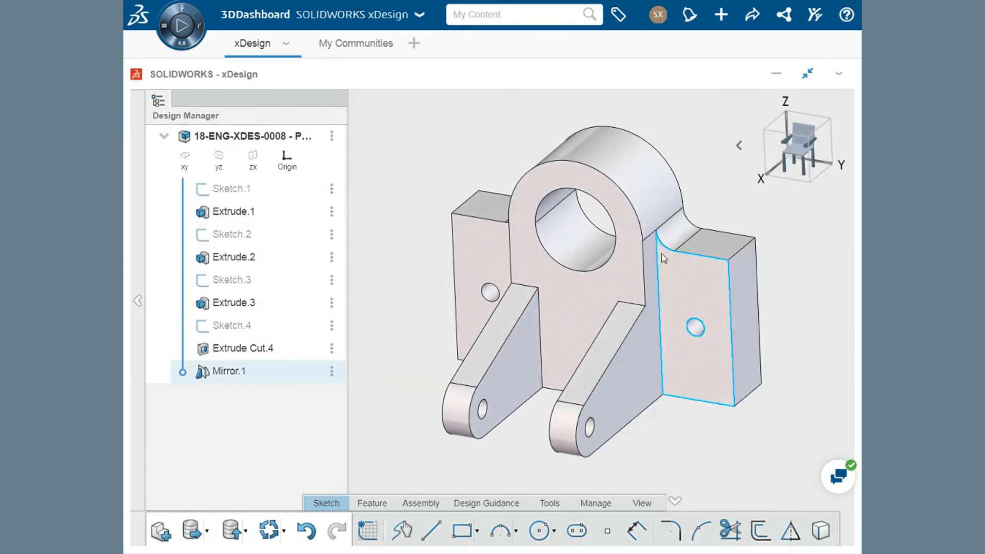